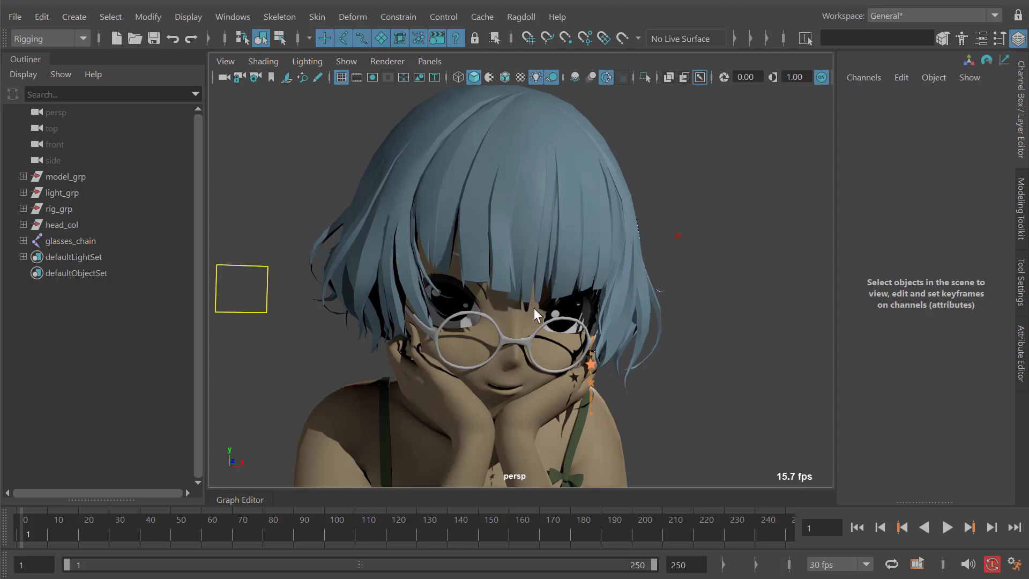
Inspect the hair and face meshes, then test-tilt the head joint and undo it.
left_click_drag(538, 317, 520, 315, "alt")
left_click(545, 277)
left_click(518, 320)
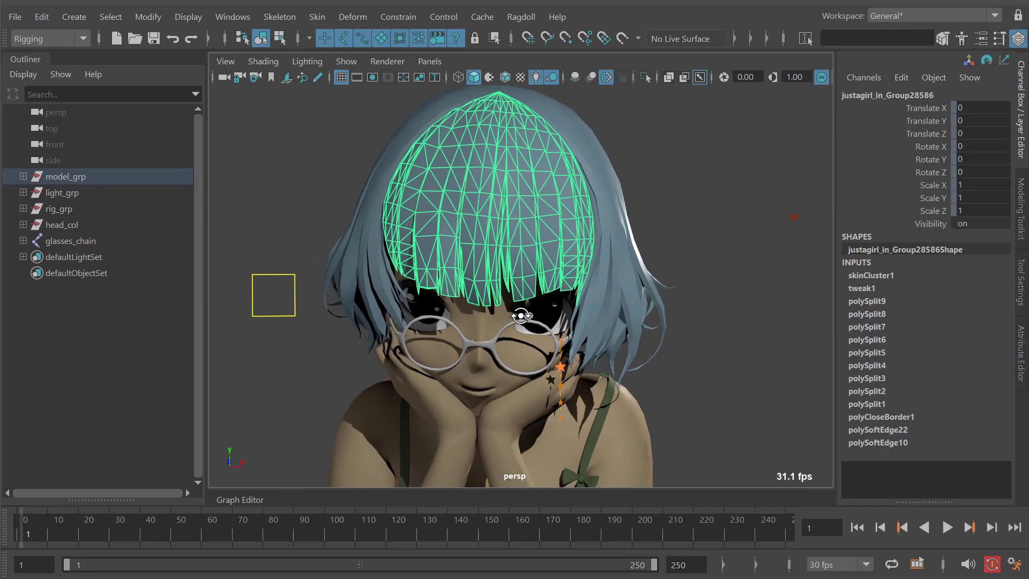
left_click(722, 317)
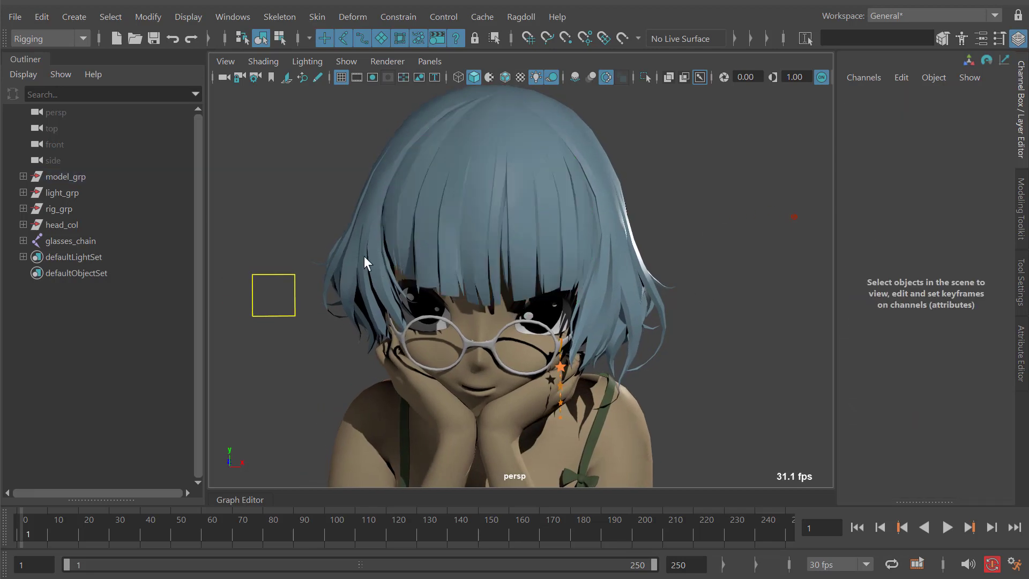
mouse_move(575, 321)
left_mouse_down("alt")
mouse_move(555, 339)
mouse_move(531, 332)
mouse_move(607, 291)
left_mouse_up("alt")
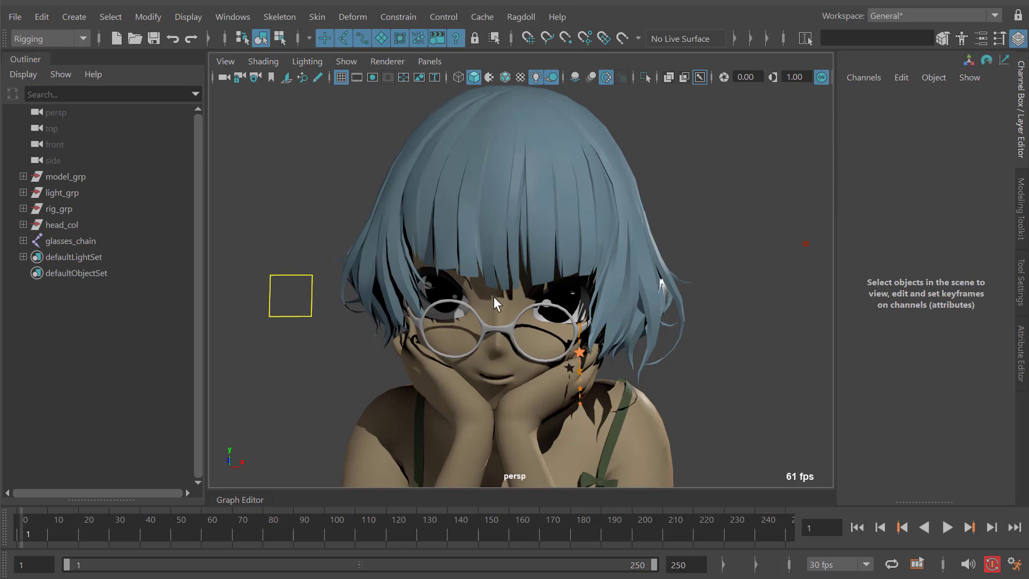
mouse_move(494, 304)
left_mouse_down("alt")
mouse_move(526, 297)
mouse_move(644, 321)
mouse_move(595, 321)
left_mouse_up("alt")
left_click(526, 299)
left_click(274, 299)
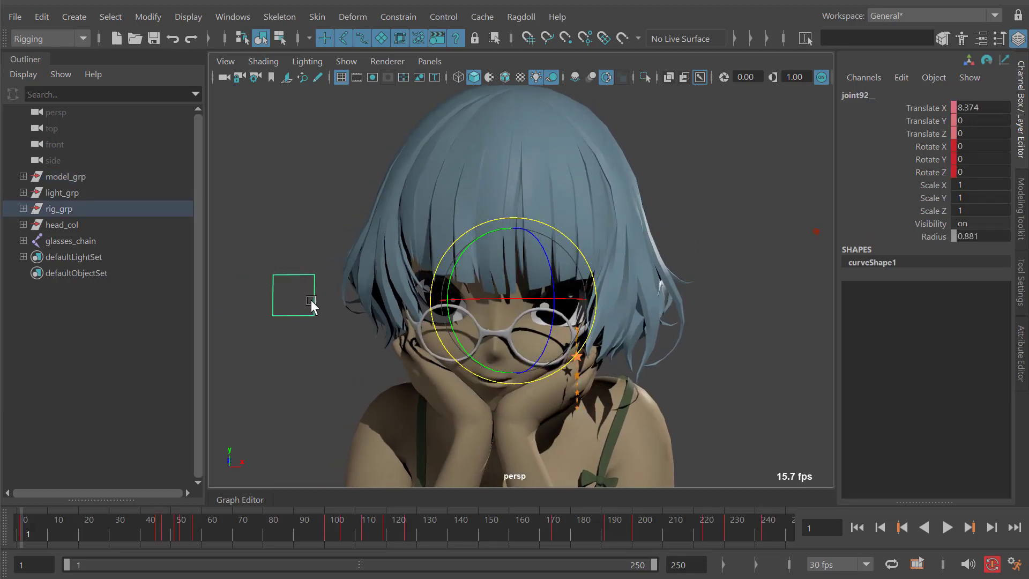
mouse_move(514, 321)
left_mouse_down()
mouse_move(510, 309)
mouse_move(540, 311)
mouse_move(511, 307)
mouse_move(504, 332)
mouse_move(519, 320)
mouse_move(545, 321)
mouse_move(532, 302)
mouse_move(538, 283)
mouse_move(537, 313)
mouse_move(502, 320)
mouse_move(513, 312)
mouse_move(510, 331)
mouse_move(430, 299)
left_mouse_up()
key("ctrl+z")
key("ctrl+z")
key("ctrl+z")
key("ctrl+z")
key("ctrl+z")
key("ctrl+z")
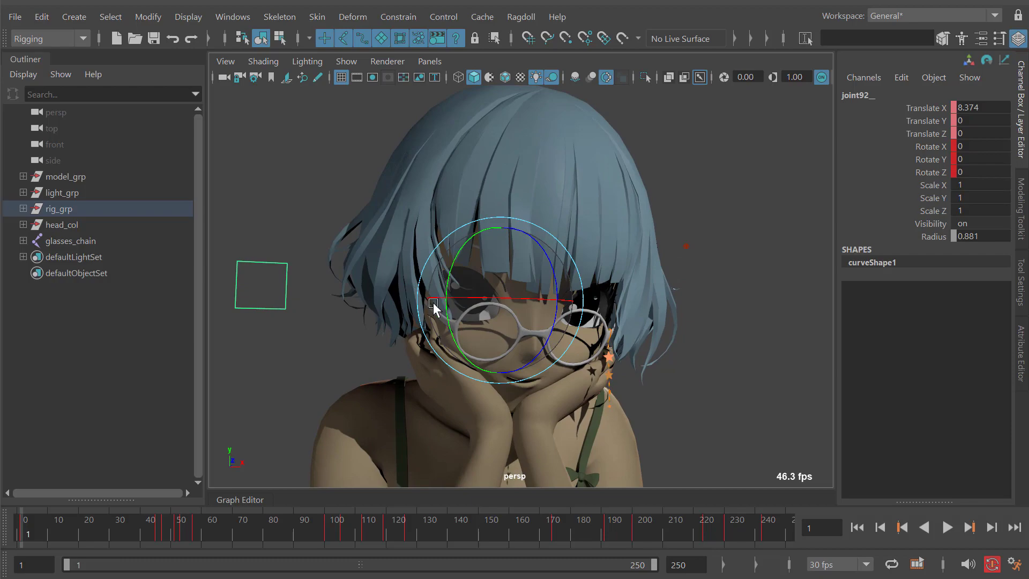
Test-rotate a fringe chain root from a side view and inspect fringe joints joint8 and joint10.
mouse_move(550, 330)
left_mouse_down("alt")
mouse_move(569, 349)
mouse_move(496, 347)
mouse_move(621, 354)
mouse_move(563, 290)
mouse_move(542, 219)
left_mouse_up("alt")
left_click(573, 244)
scroll(461, 248, "up", 1)
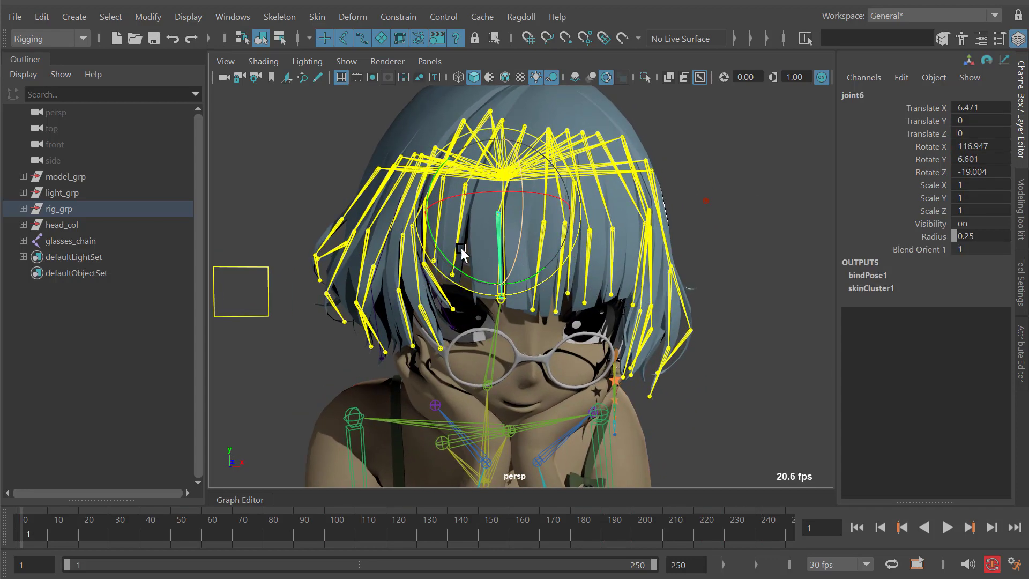
mouse_move(461, 249)
left_mouse_down()
mouse_move(462, 219)
mouse_move(523, 254)
mouse_move(528, 218)
mouse_move(567, 234)
mouse_move(555, 288)
mouse_move(664, 330)
left_mouse_up()
left_click(497, 264)
scroll(494, 265, "up", 1)
scroll(494, 264, "up", 2)
left_click(567, 234)
scroll(562, 238, "up", 1)
scroll(564, 274, "down", 2)
scroll(555, 287, "up", 2)
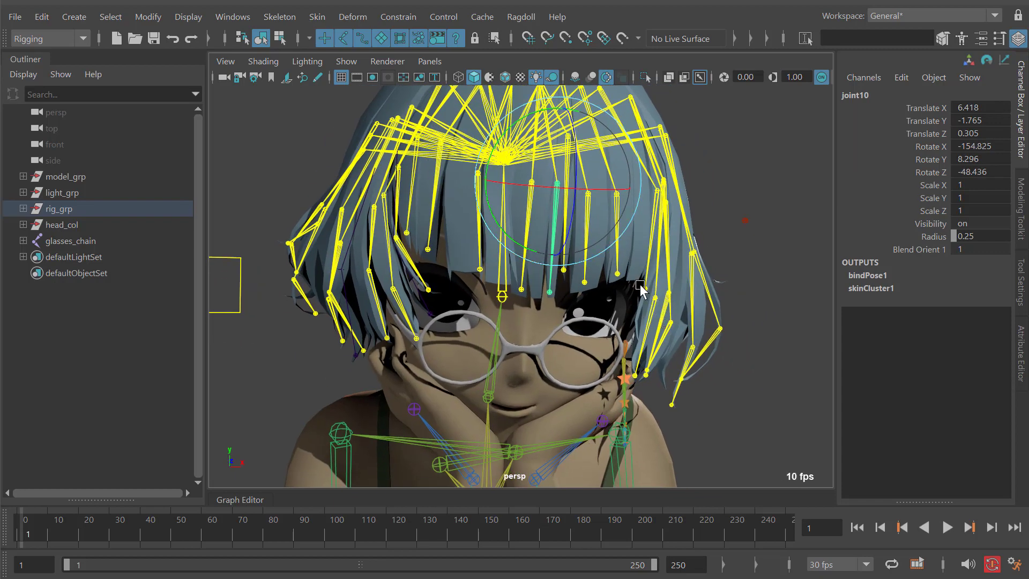
Inspect the side-hair joints joint29, joint31 and joint32.
mouse_move(591, 294)
left_mouse_down("alt")
mouse_move(644, 330)
mouse_move(678, 317)
left_mouse_up("alt")
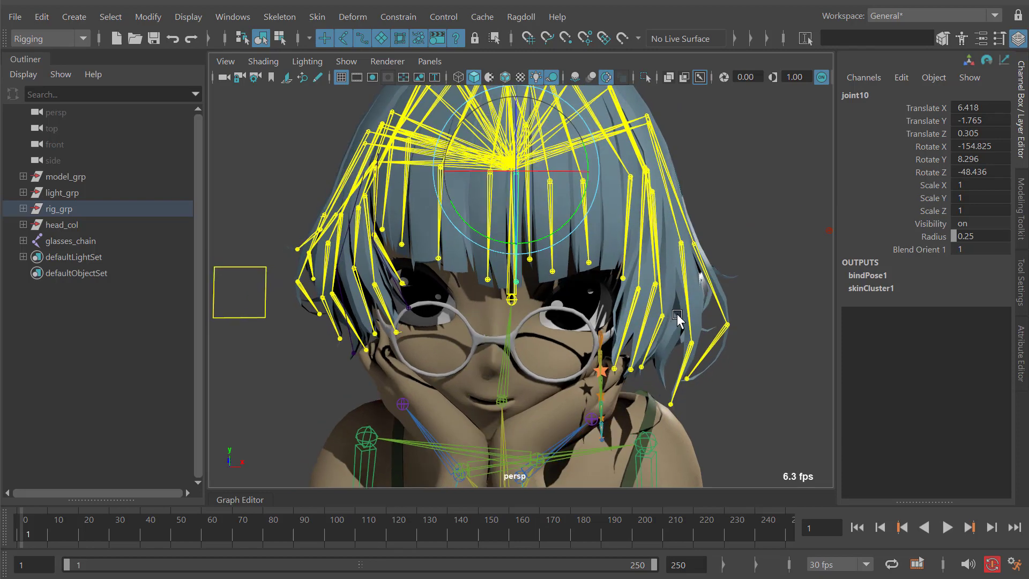
mouse_move(722, 354)
left_mouse_down("alt")
mouse_move(558, 265)
mouse_move(691, 348)
left_mouse_up("alt")
left_click(659, 313)
left_click(559, 265)
left_click(688, 316)
left_click(699, 281)
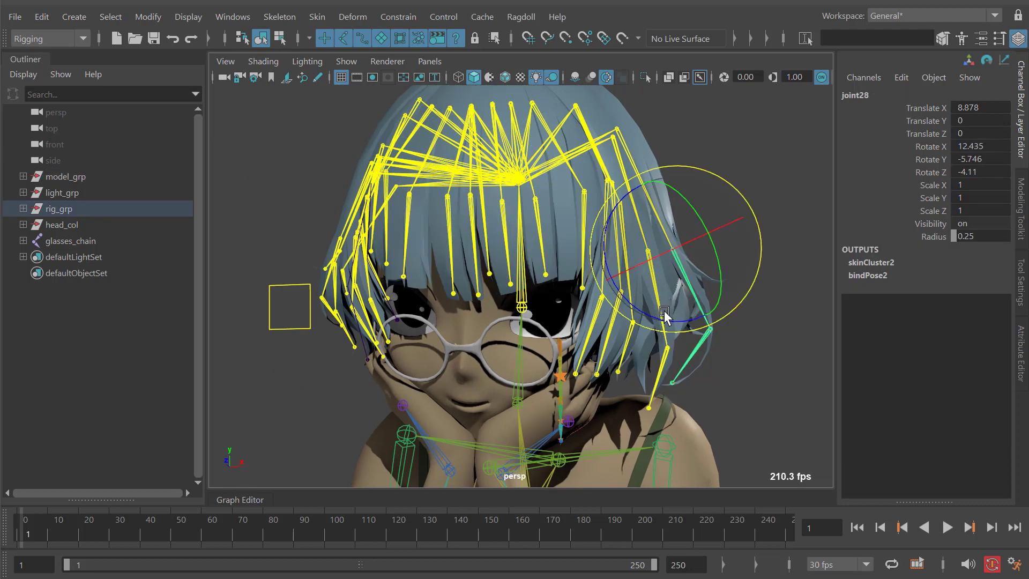
left_click_drag(699, 281, 675, 297, "alt")
left_click(661, 349)
left_click_drag(661, 349, 514, 276, "alt")
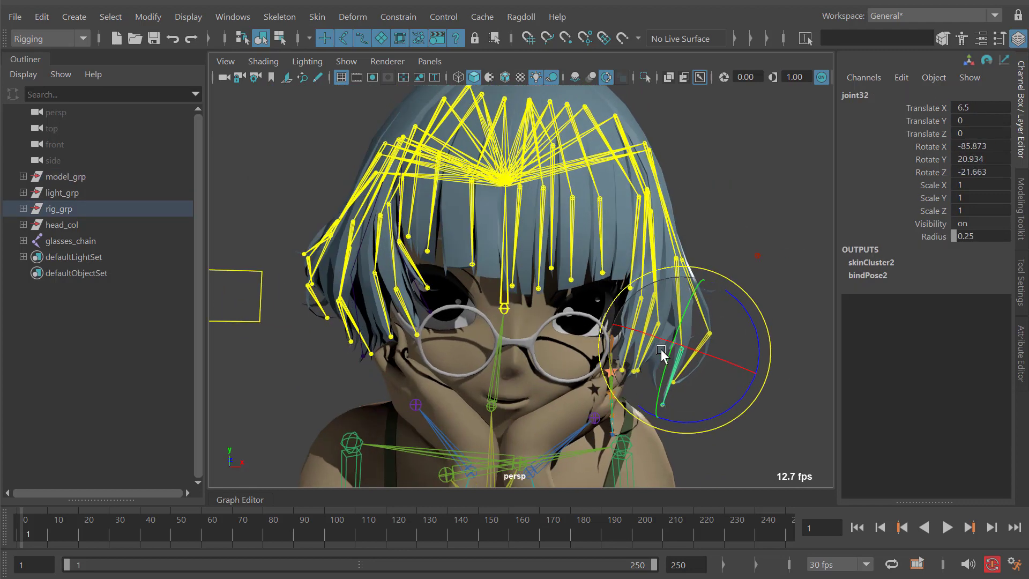
Inspect left hair joint joint61 and fringe joints joint45 and joint69 from the front.
left_click(338, 229)
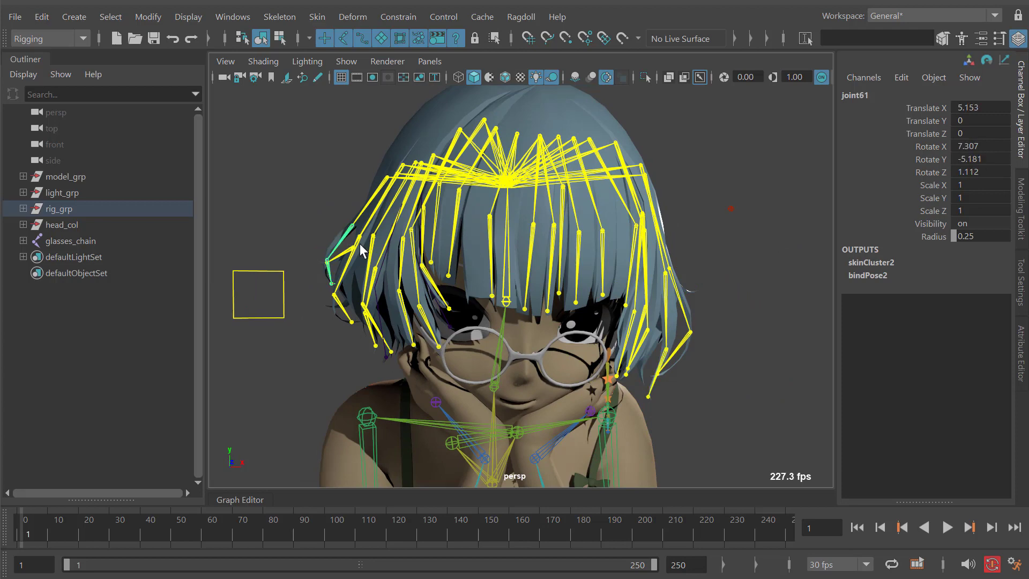
left_click_drag(338, 230, 374, 246, "alt")
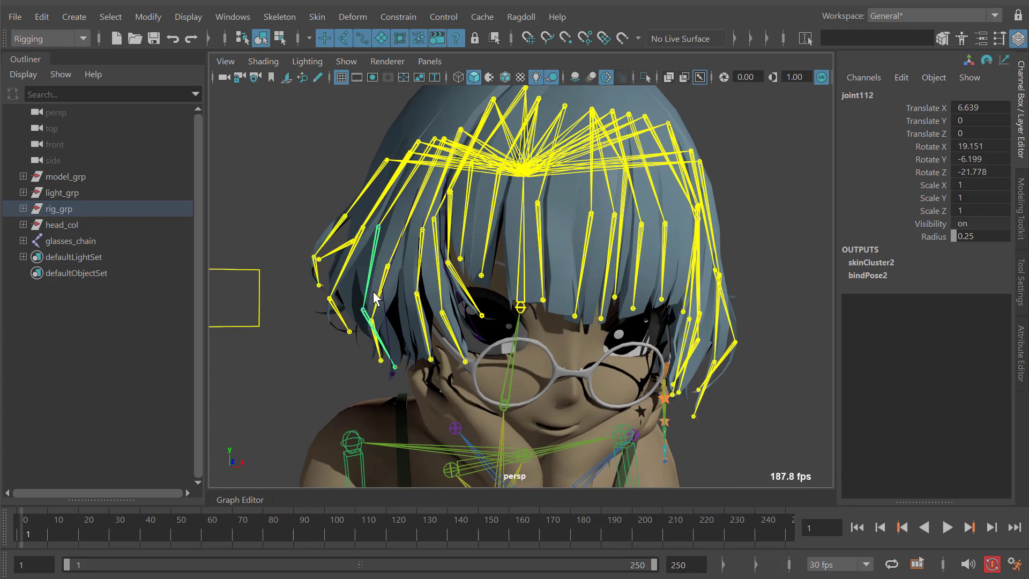
left_click(409, 275)
left_click(461, 294)
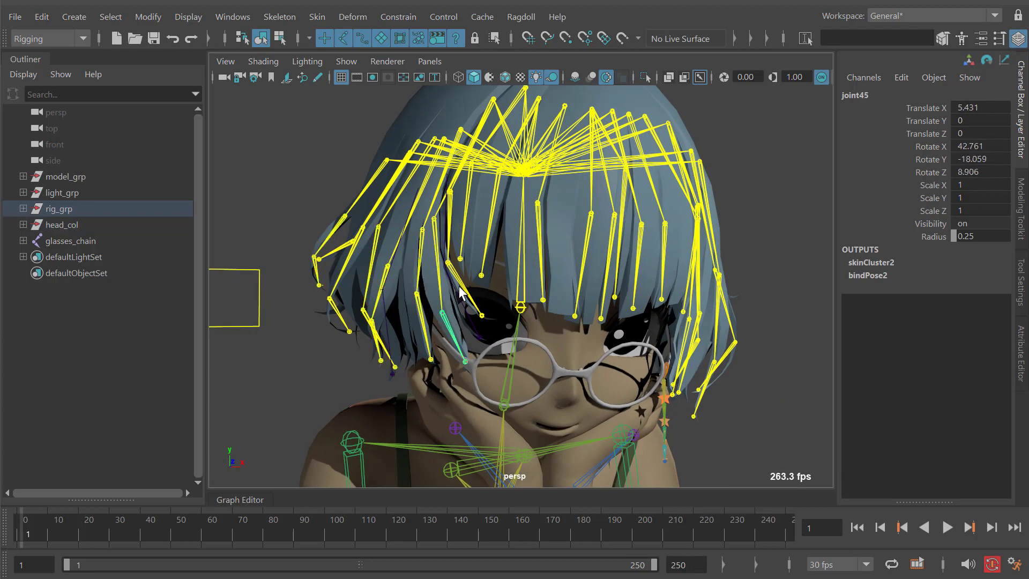
left_click(493, 287)
mouse_move(493, 287)
left_mouse_down("alt")
mouse_move(536, 315)
mouse_move(553, 307)
mouse_move(539, 278)
left_mouse_up("alt")
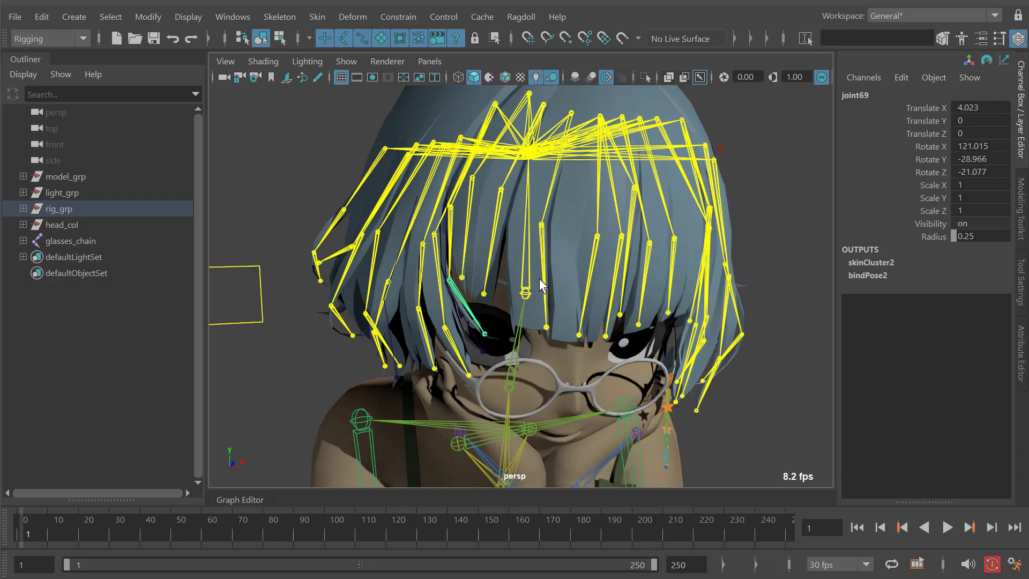
Inspect fringe joints joint8 and joint14 from new angles, then clear the selection.
mouse_move(564, 240)
left_mouse_down("alt")
mouse_move(462, 231)
mouse_move(513, 258)
left_mouse_up("alt")
left_click(588, 235)
left_click_drag(602, 247, 589, 223, "alt")
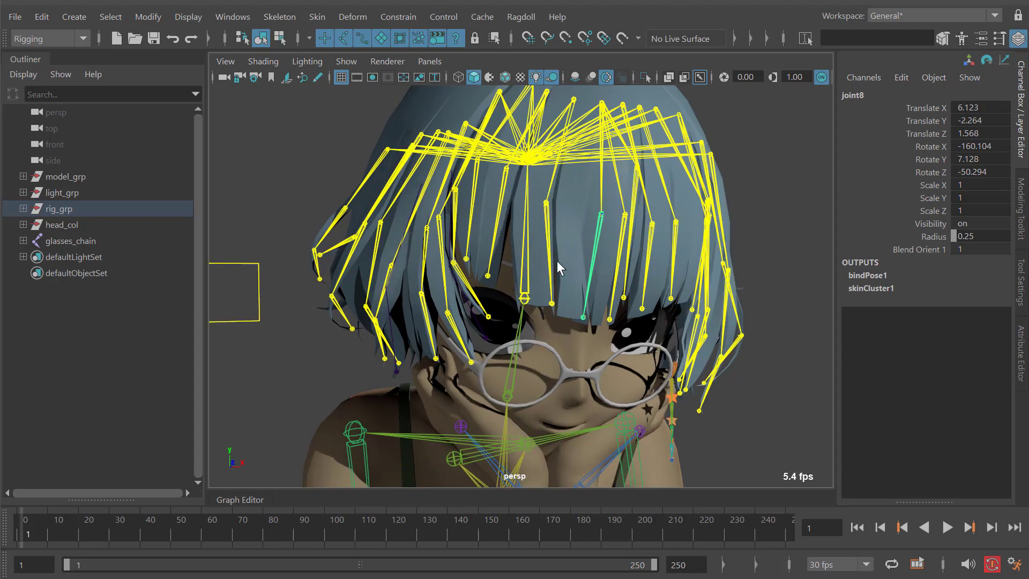
mouse_move(605, 289)
left_mouse_down("alt")
mouse_move(593, 275)
mouse_move(625, 253)
mouse_move(627, 215)
left_mouse_up("alt")
left_click(625, 252)
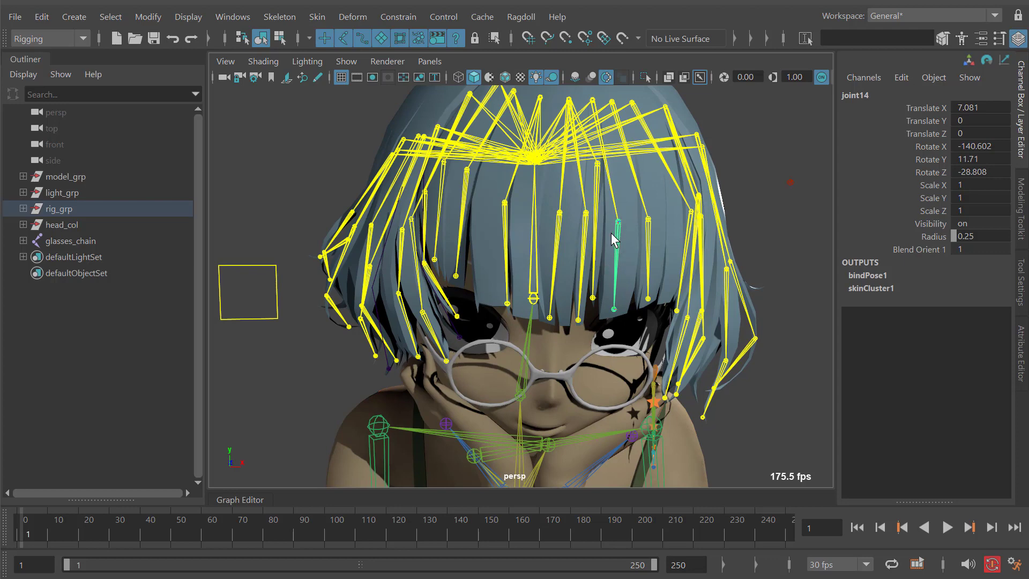
mouse_move(605, 268)
left_mouse_down("alt")
mouse_move(641, 243)
mouse_move(758, 275)
left_mouse_up("alt")
left_click(623, 256)
left_click(624, 289)
Select fringe joint joint16 with rotate handles, then clear the selection.
mouse_move(624, 288)
left_mouse_down("alt")
mouse_move(626, 306)
mouse_move(738, 335)
left_mouse_up("alt")
left_click(667, 257)
left_click(653, 240)
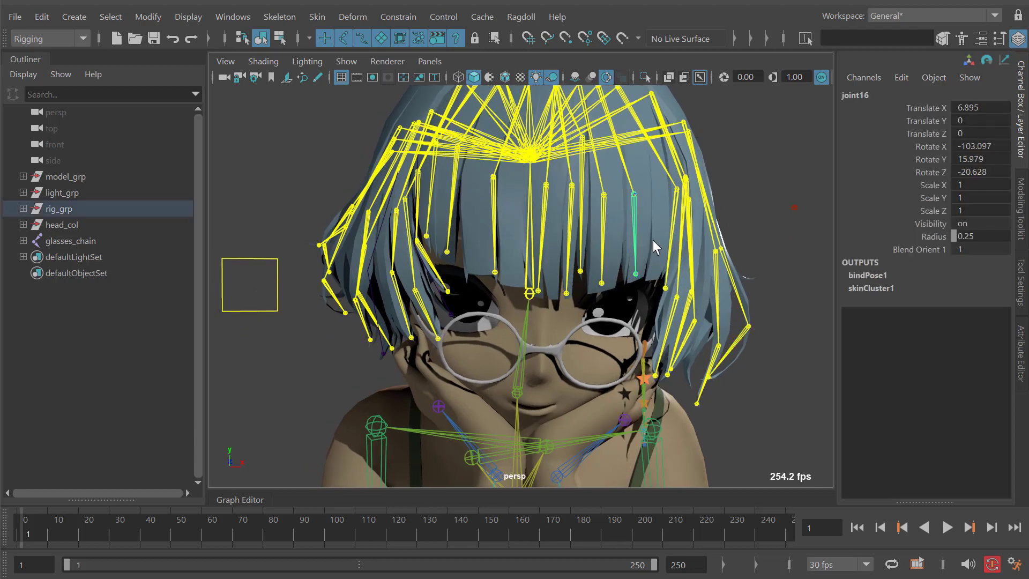
key("e")
mouse_move(653, 240)
left_mouse_down("alt")
mouse_move(627, 240)
mouse_move(543, 286)
mouse_move(586, 300)
left_mouse_up("alt")
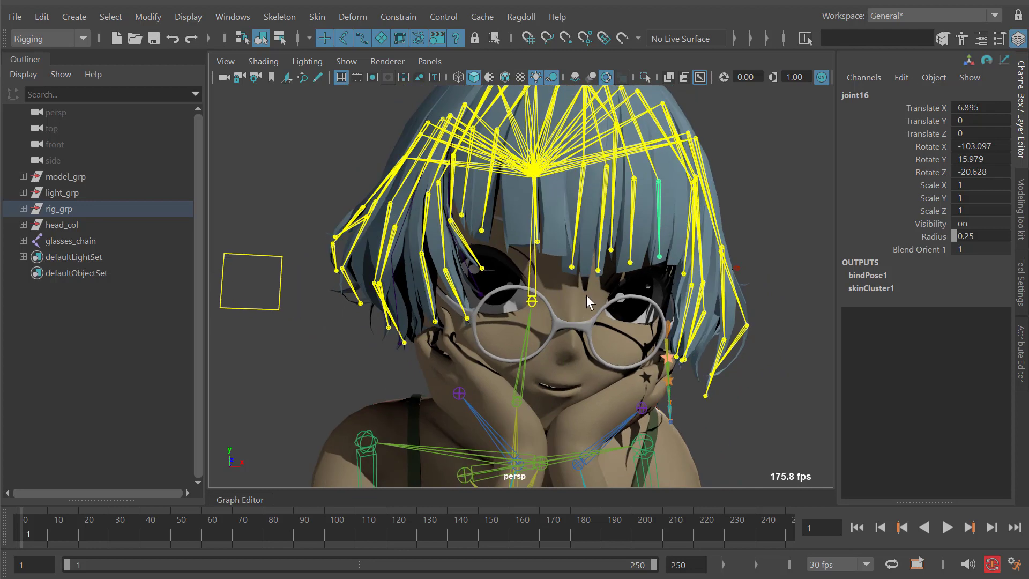
mouse_move(742, 271)
left_mouse_down("alt")
mouse_move(668, 245)
mouse_move(558, 242)
mouse_move(573, 250)
mouse_move(571, 215)
left_mouse_up("alt")
left_click(644, 246)
Assign Ragdoll markers to fringe joints joint22 and joint6.
left_click(586, 241)
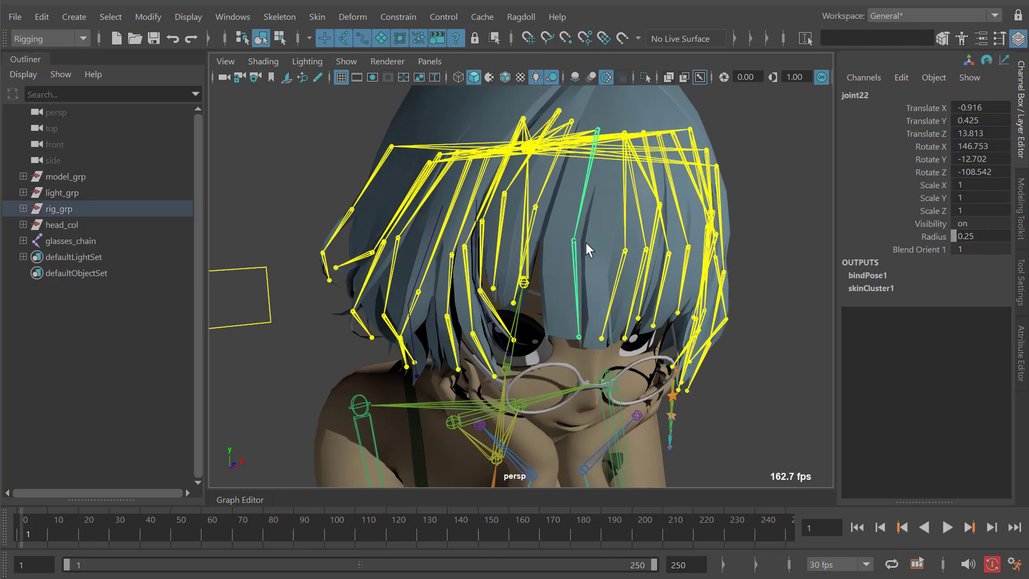
left_click(524, 275, "shift")
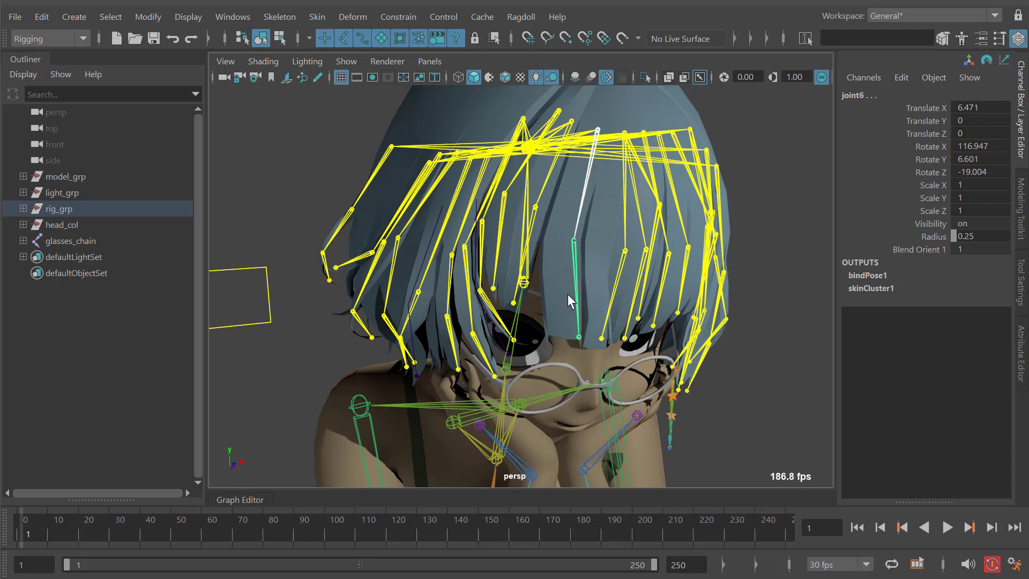
left_click_drag(566, 267, 572, 185, "alt")
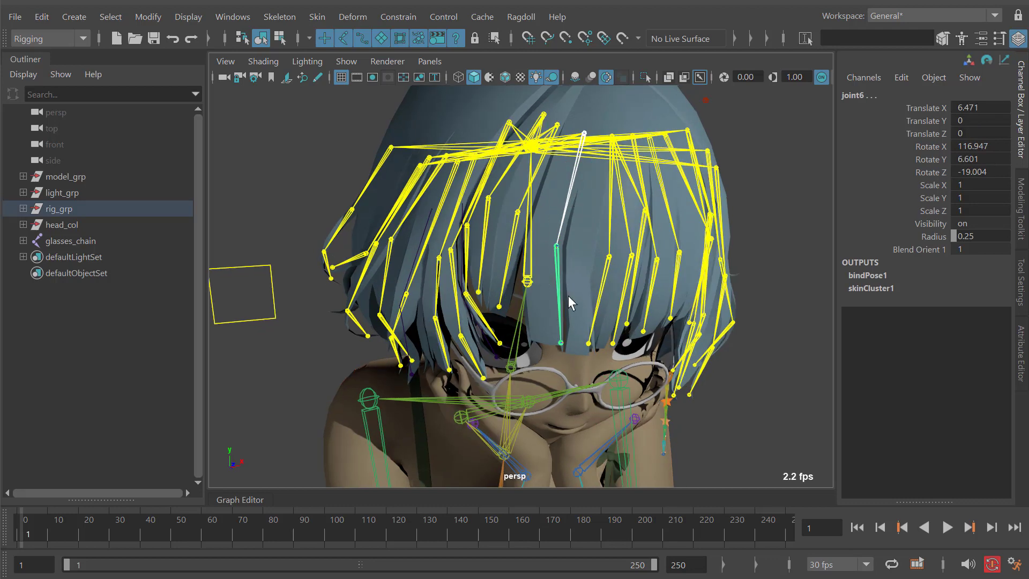
left_click(521, 16)
left_click(550, 94)
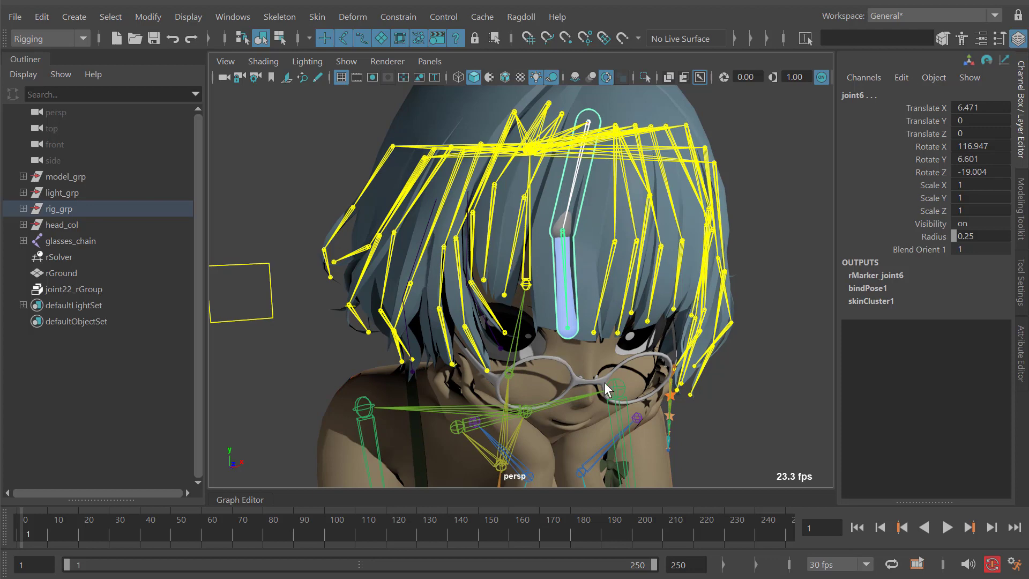
Tilt joint6 into a new pose and play the simulation from frame 108.
key("e")
left_click_drag(552, 258, 546, 255)
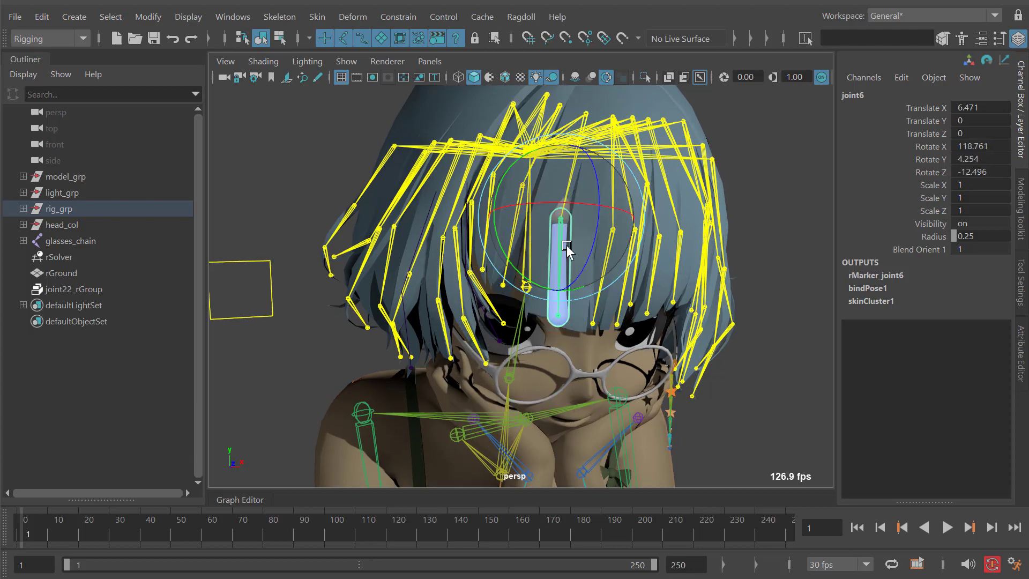
key("q")
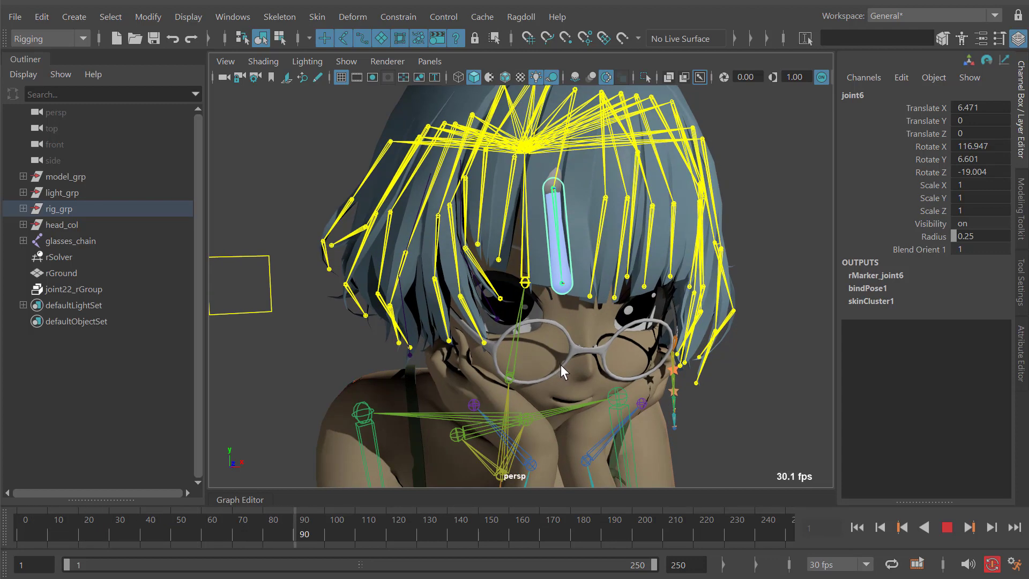
key("Escape")
left_click_drag(677, 307, 567, 251)
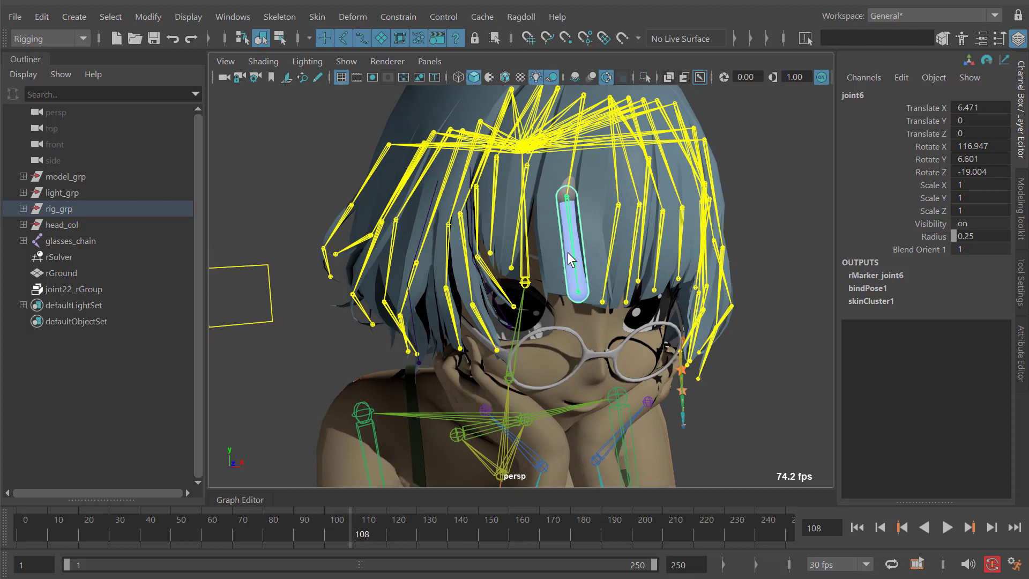
key("alt+v")
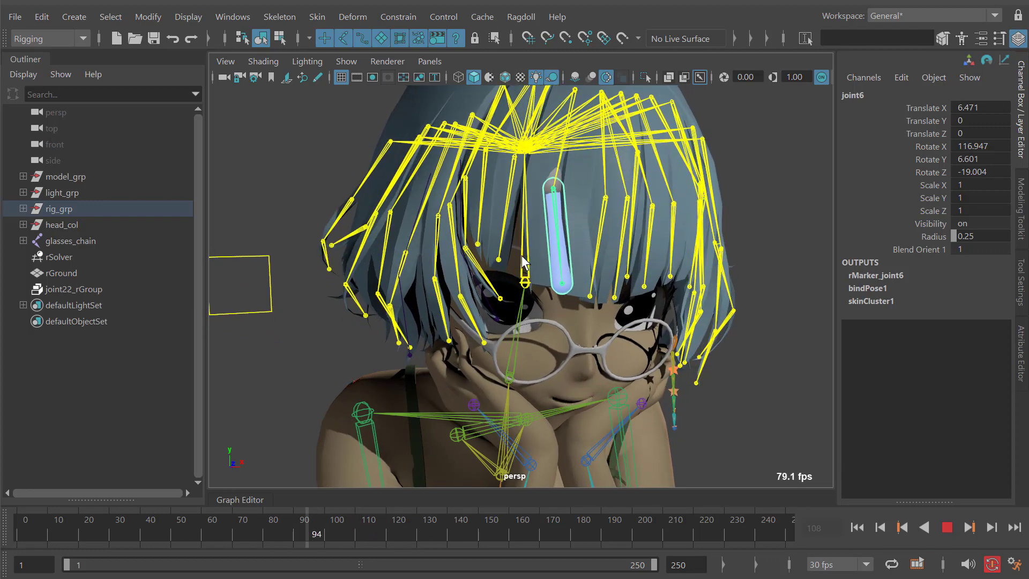
key("alt+v")
Give joint22_rGroup rotate stiffness 0.001, then test-play and rewind to frame 1.
left_click(74, 288)
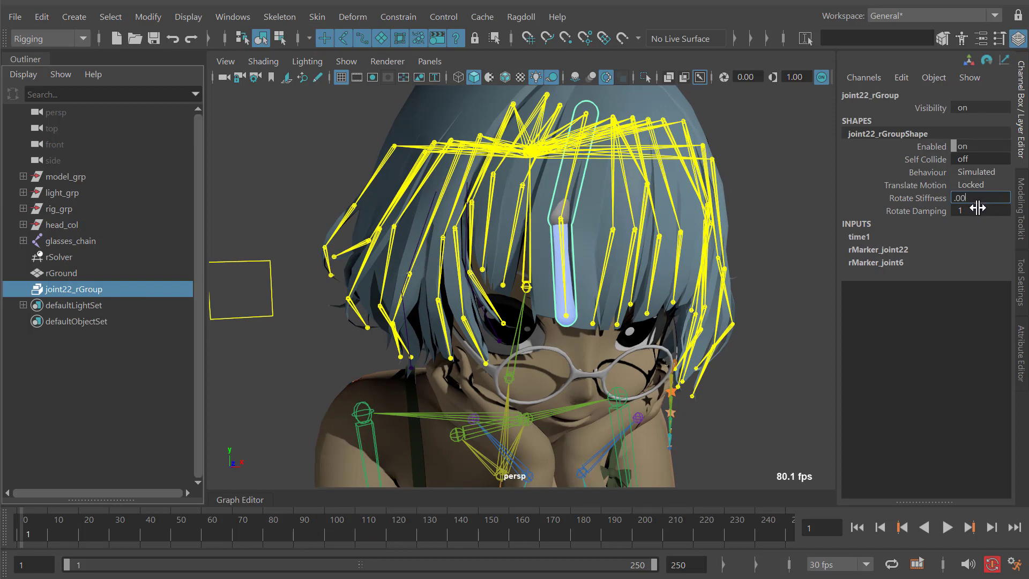
type("1")
key("Return")
key("alt+v")
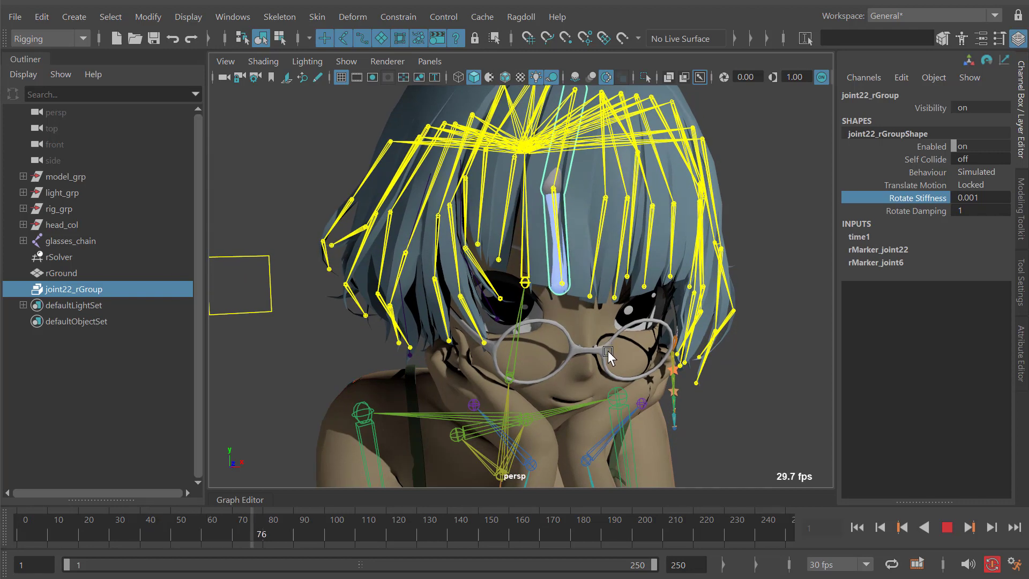
key("alt+v")
key("alt+shift+v")
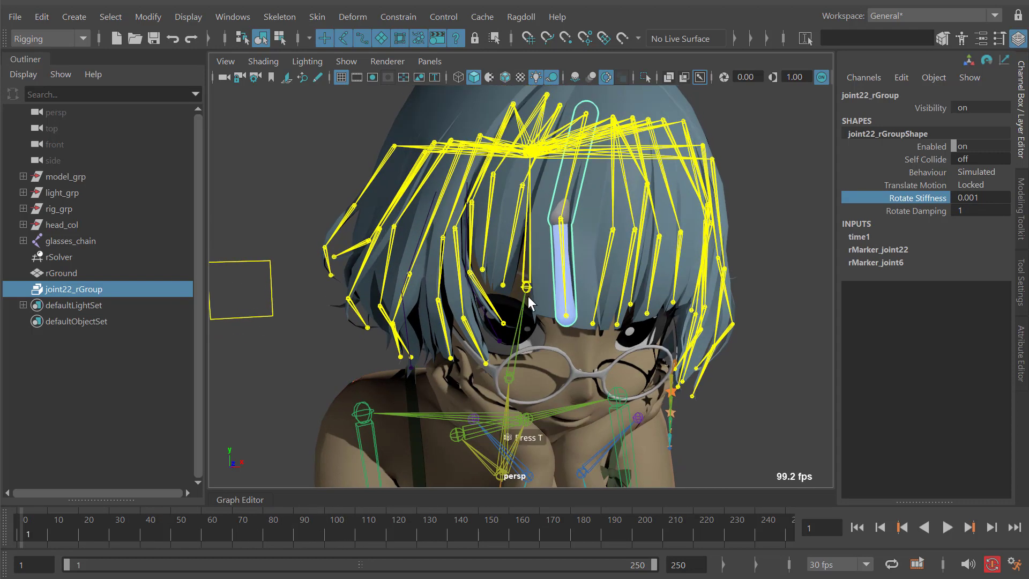
key("alt+v")
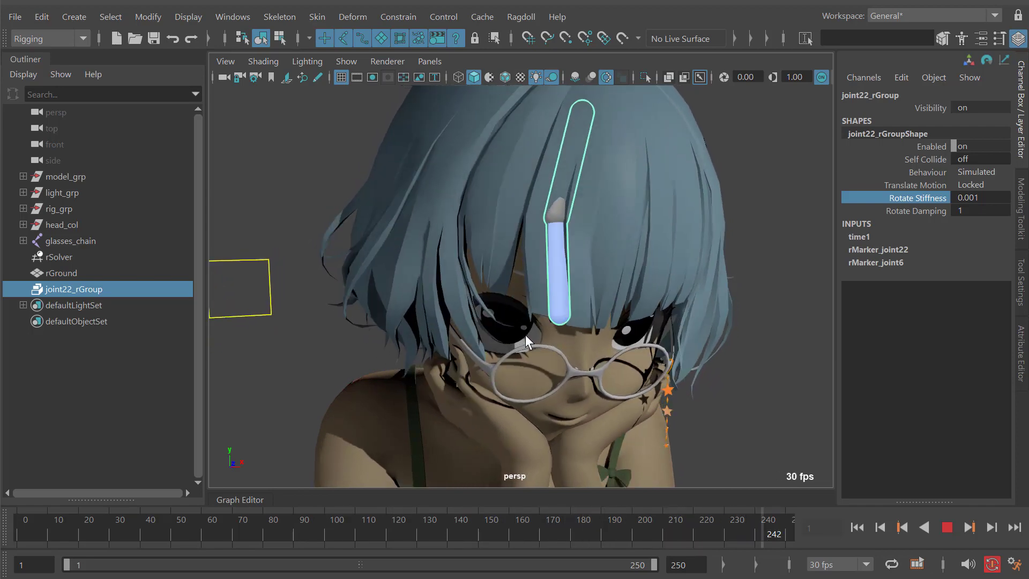
key("Escape")
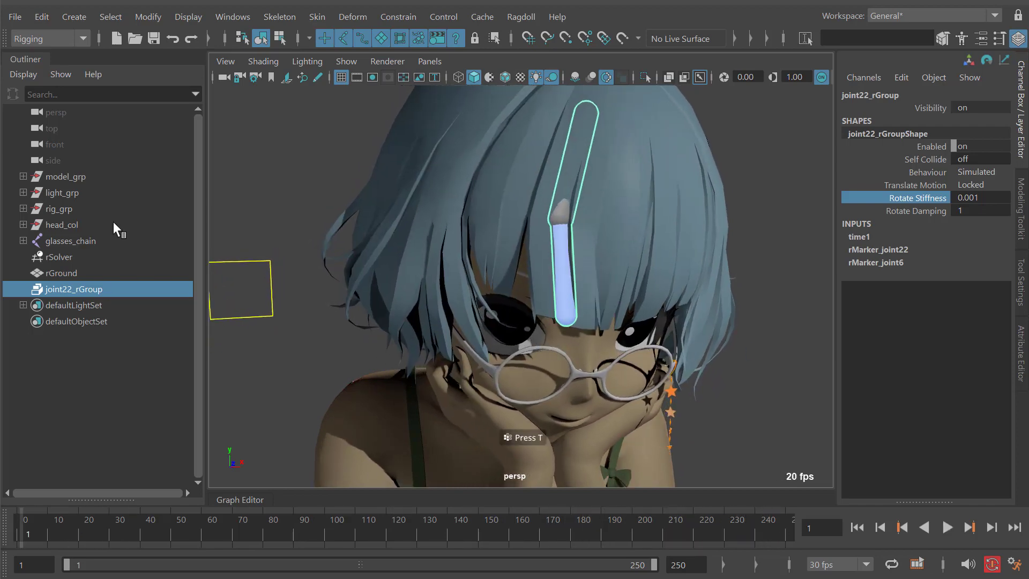
Add markers to the next fringe chains, including joint10, joint12 and joint16.
left_click(612, 188)
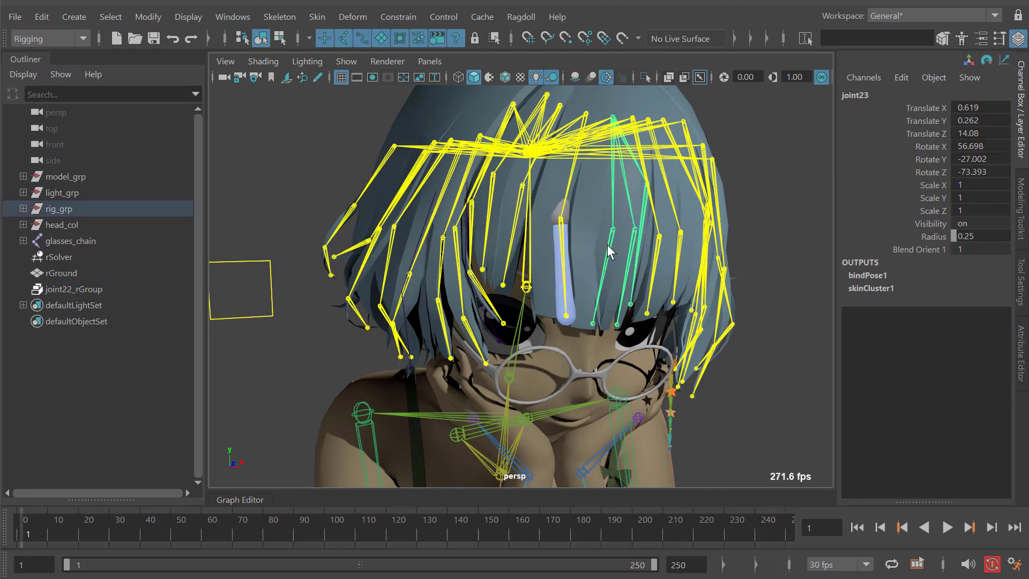
key("g")
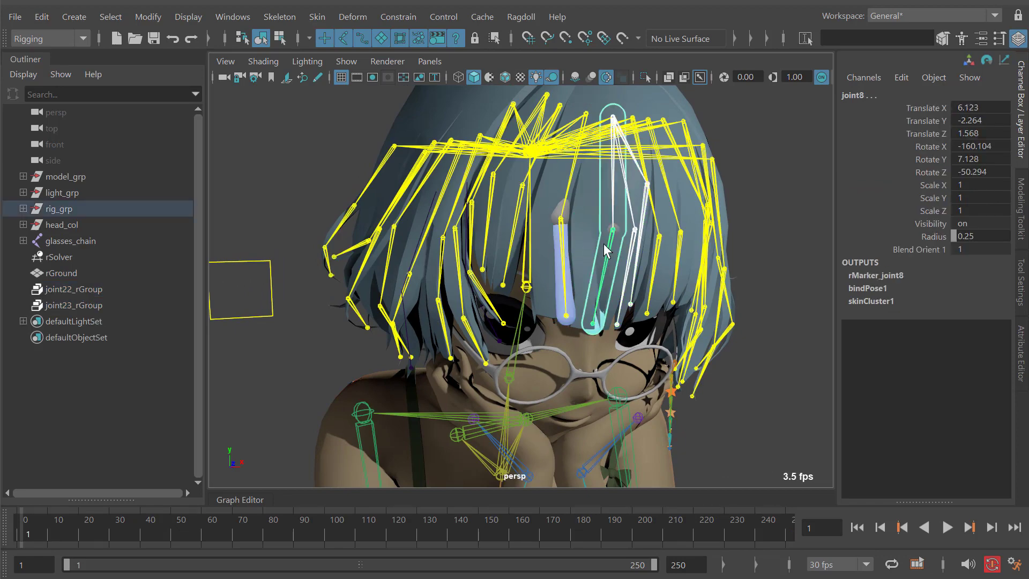
left_click(582, 273)
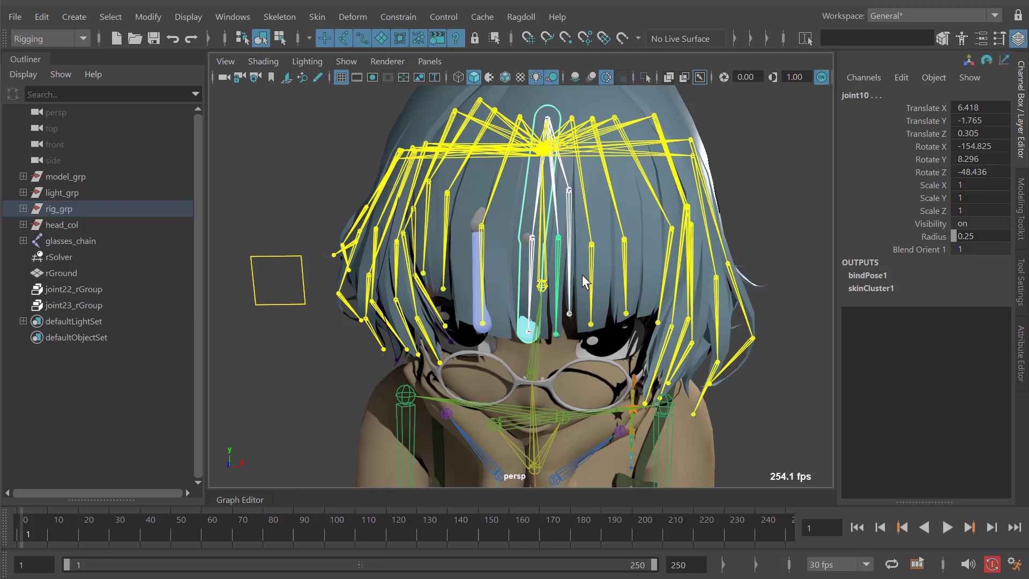
left_click_drag(582, 274, 591, 299, "alt")
key("g")
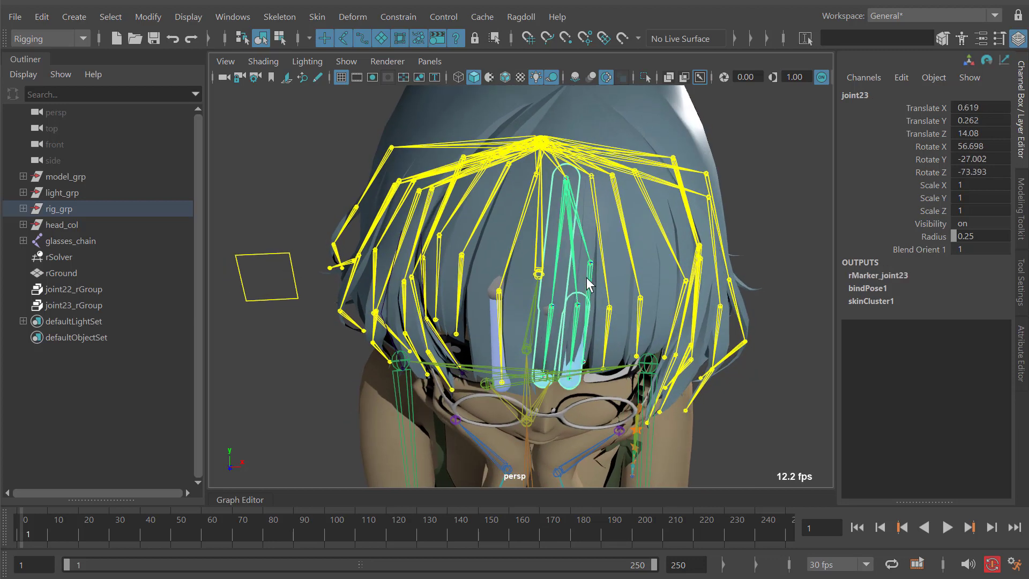
left_click(594, 292)
key("g")
left_click(608, 326)
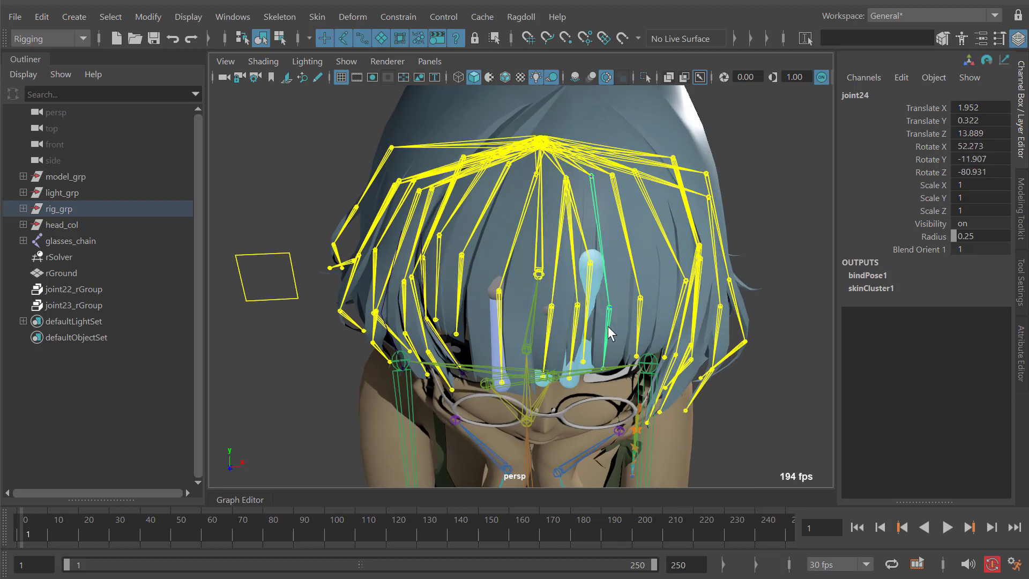
key("g")
Add markers to the joint18 fringe chain and the side hair chains, including joint4.
left_click(631, 258)
key("g")
left_click(677, 274)
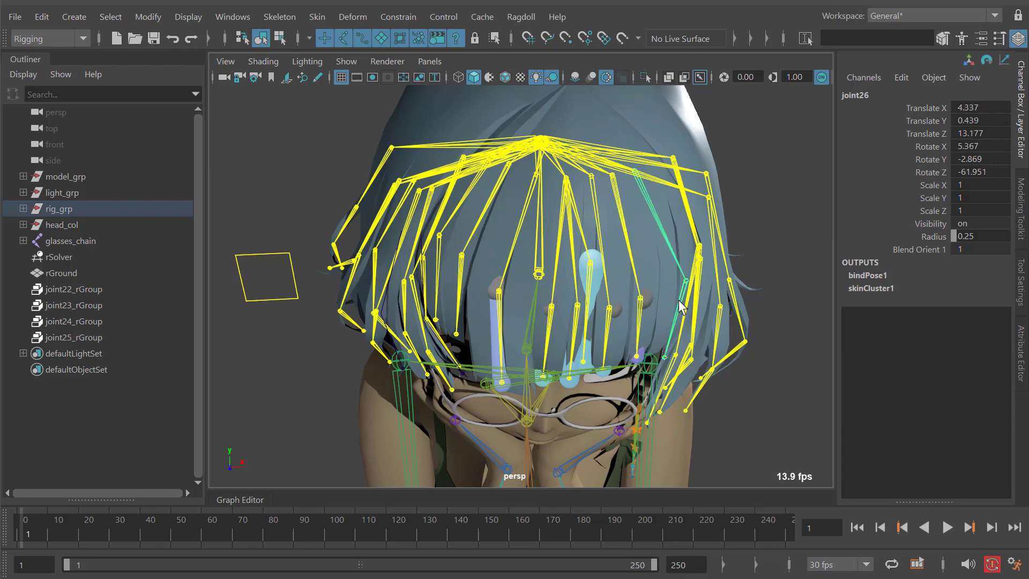
key("g")
left_click_drag(610, 273, 622, 252, "alt")
left_click(641, 243)
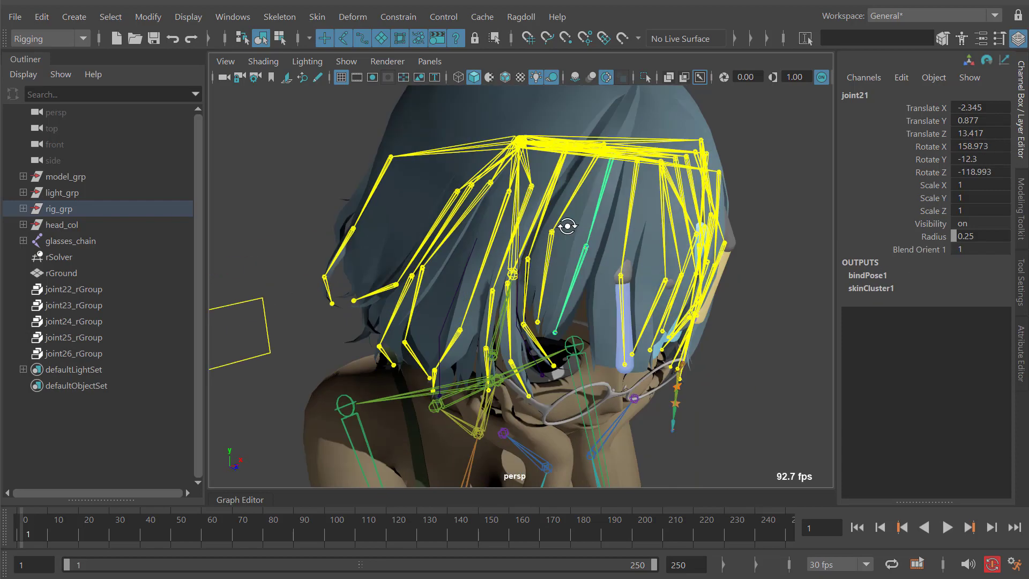
key("g")
left_click_drag(565, 222, 553, 256, "alt")
left_click(625, 228)
key("g")
mouse_move(625, 227)
left_mouse_down("alt")
mouse_move(614, 320)
mouse_move(590, 318)
left_mouse_up("alt")
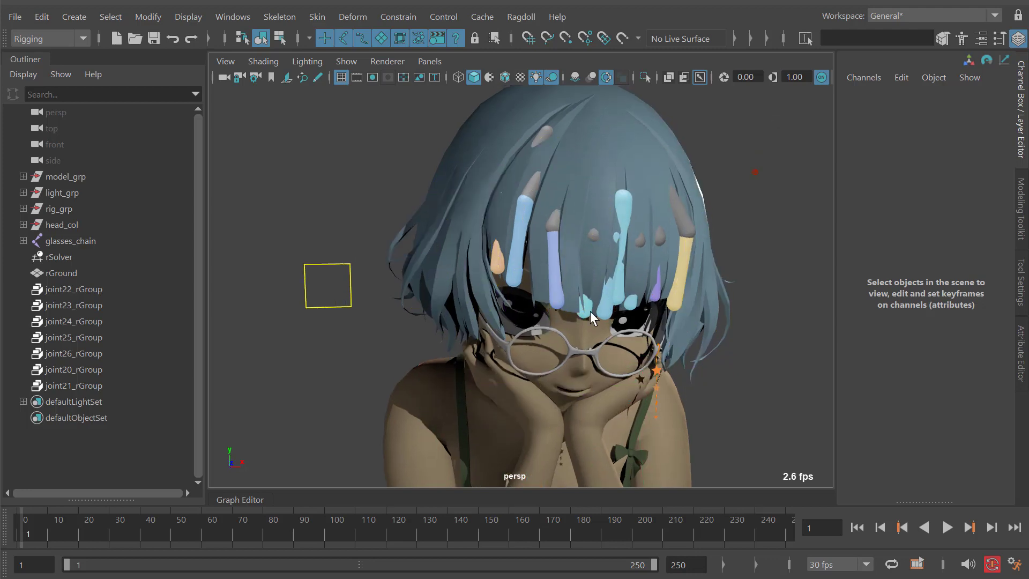
Give all seven hair marker groups rotate stiffness 0.001, then play and rewind to frame 1.
left_click_drag(80, 288, 209, 381)
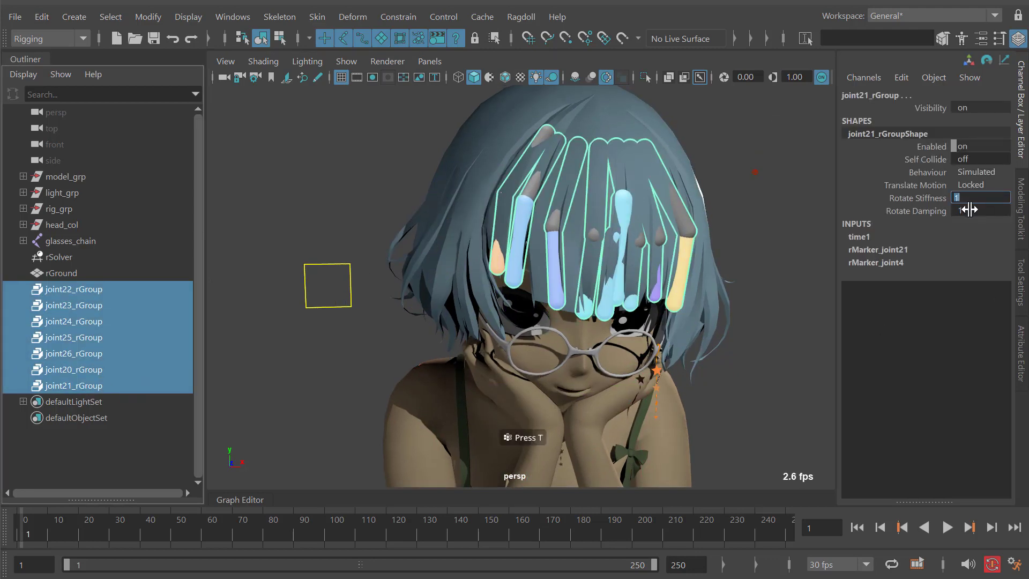
type("0.001")
key("Return")
key("alt+v")
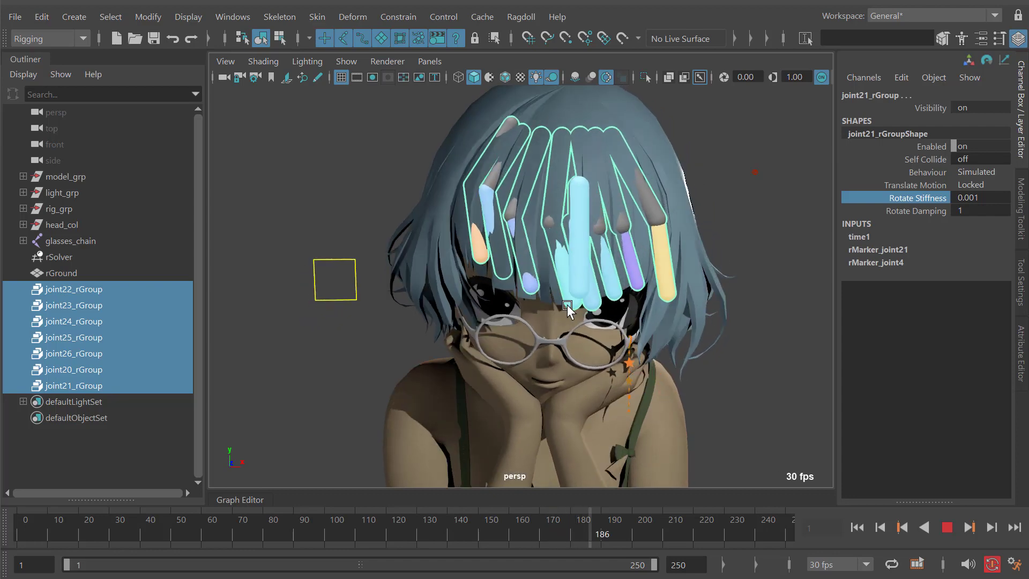
key("alt+v")
key("shift+alt+v")
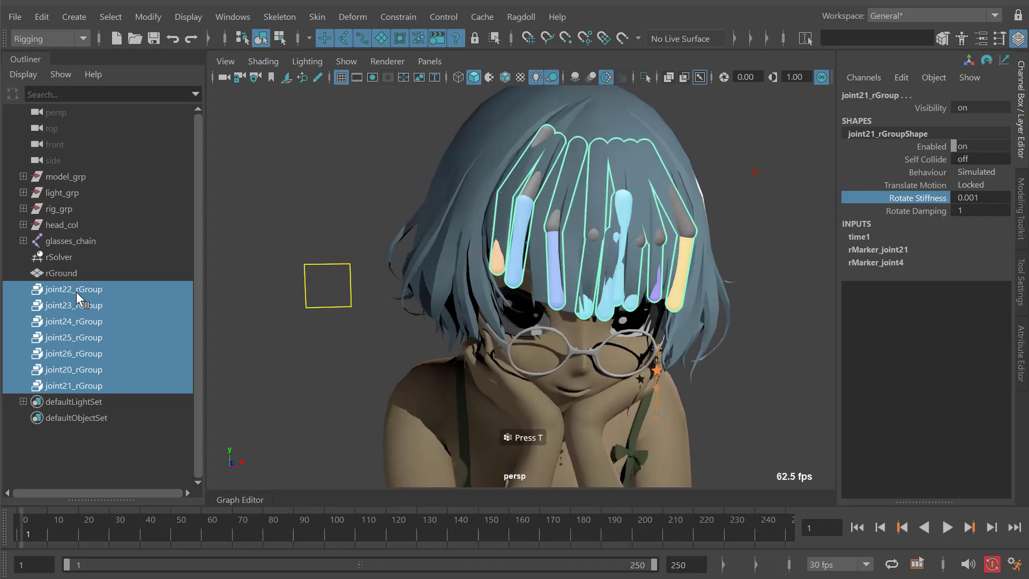
Select the seven fringe marker groups, joint21_rGroup through joint23_rGroup, in the Outliner.
left_click(78, 291)
left_click(84, 338)
left_click(74, 306)
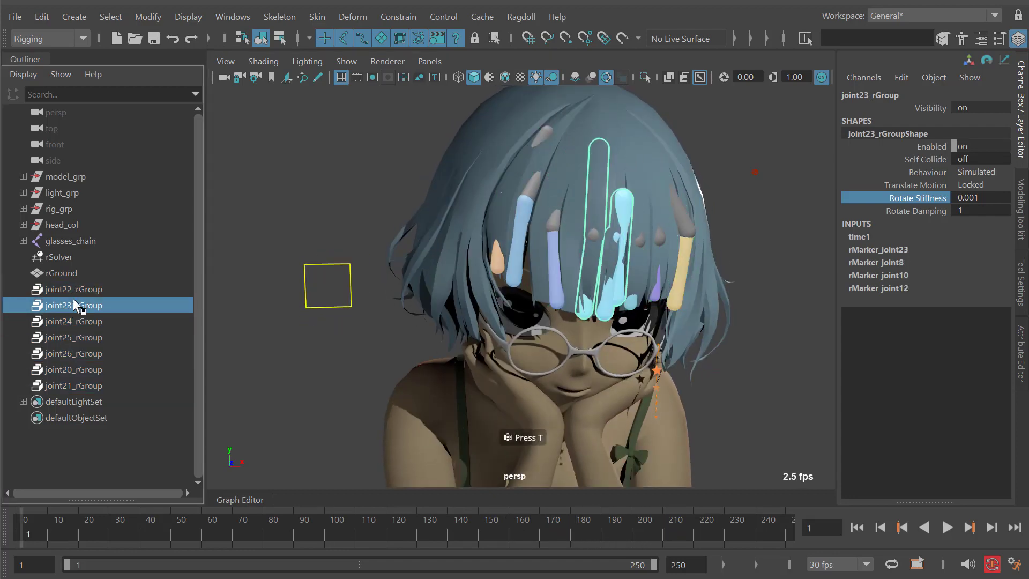
left_click(81, 353)
left_click(85, 289)
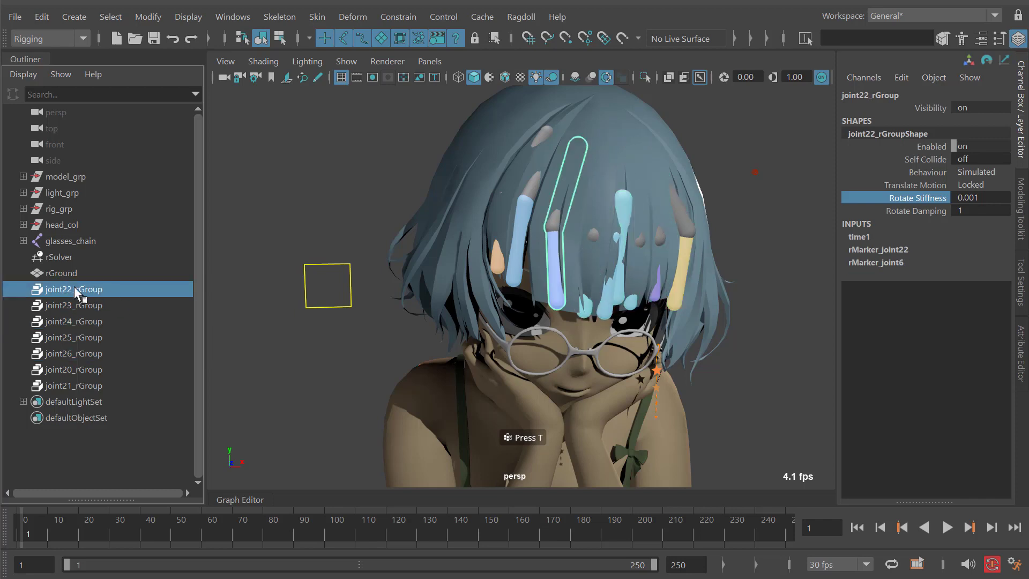
left_click(87, 386, "shift")
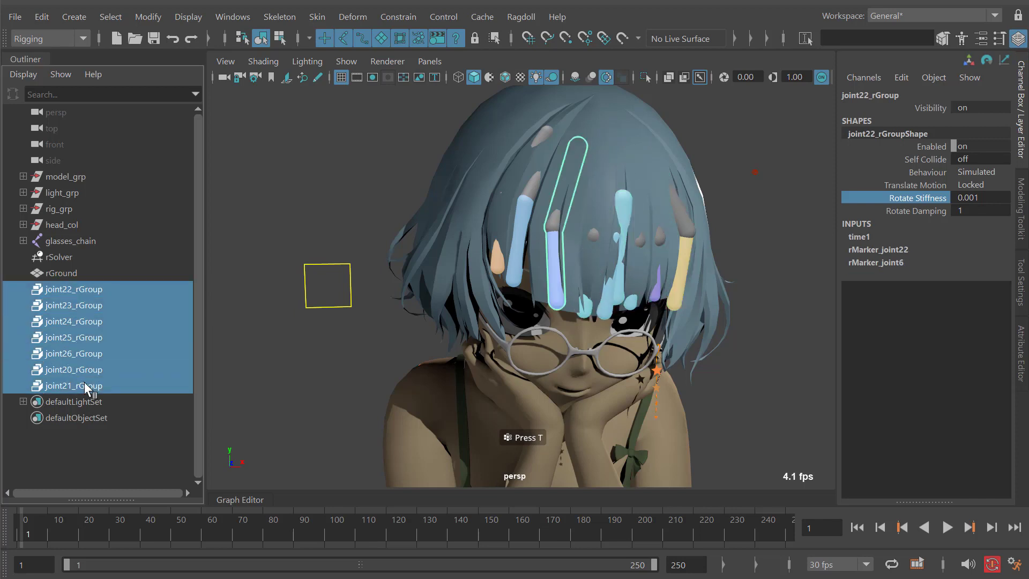
Merge the seven groups into joint22_rGroup1 and lower its Rotate Stiffness to 0.01.
left_click(524, 15)
left_click(699, 416)
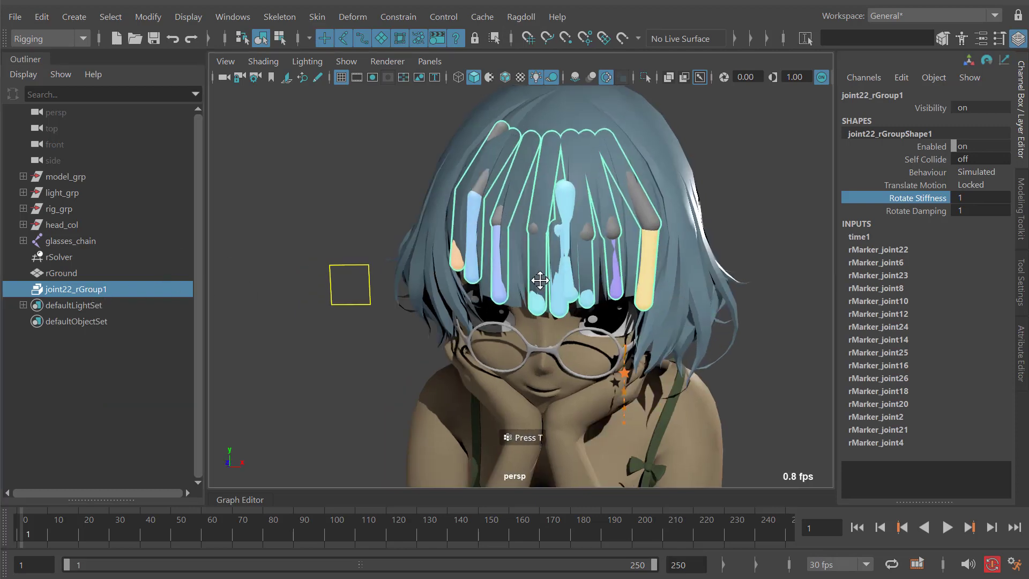
left_click_drag(534, 274, 253, 225, "alt")
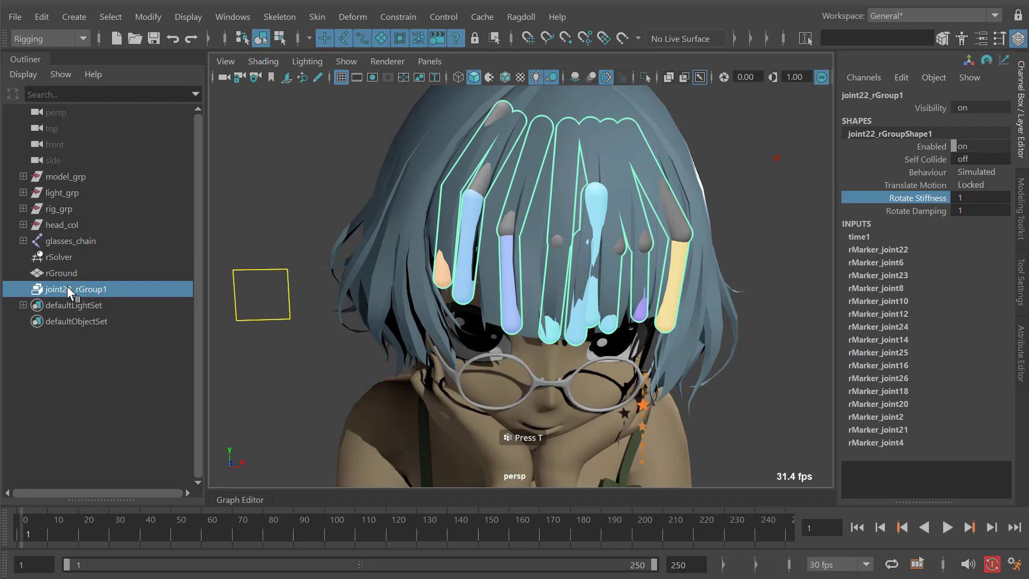
left_click(964, 197)
type("0.01")
left_click_drag(560, 255, 537, 266, "alt")
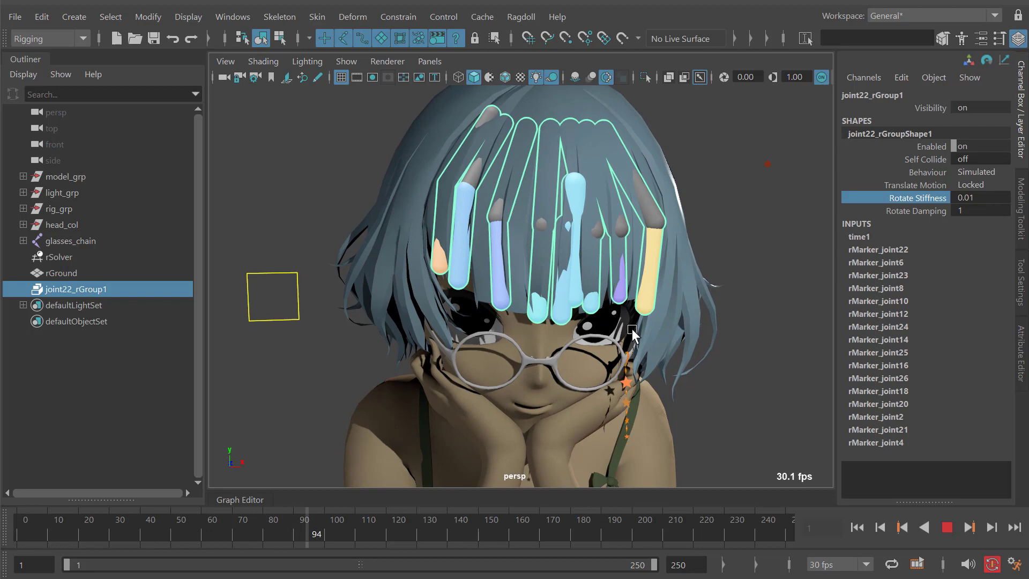
Test-play the fringe hair simulation and rewind to frame 1.
key("alt+shift+v")
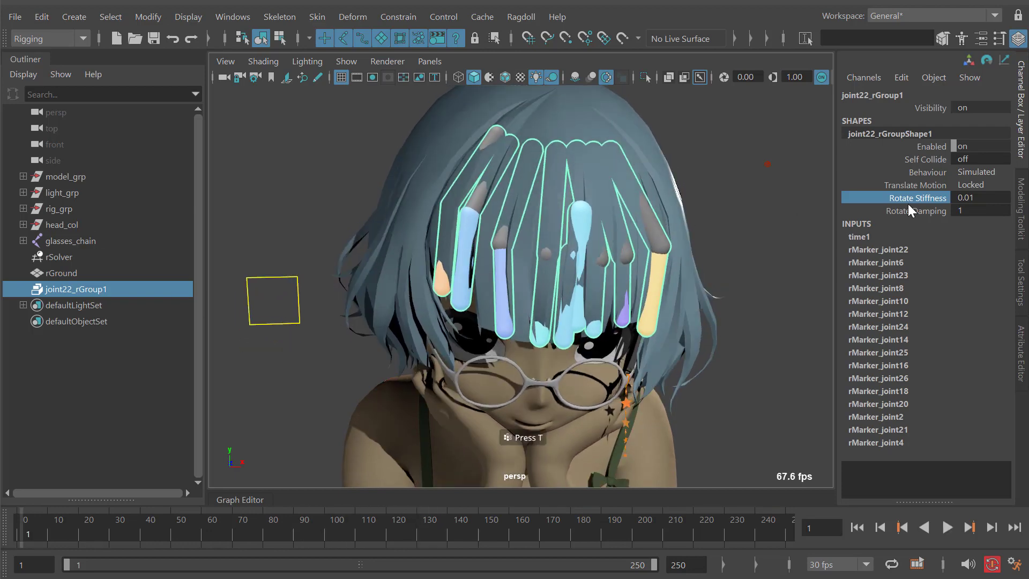
key("alt+v")
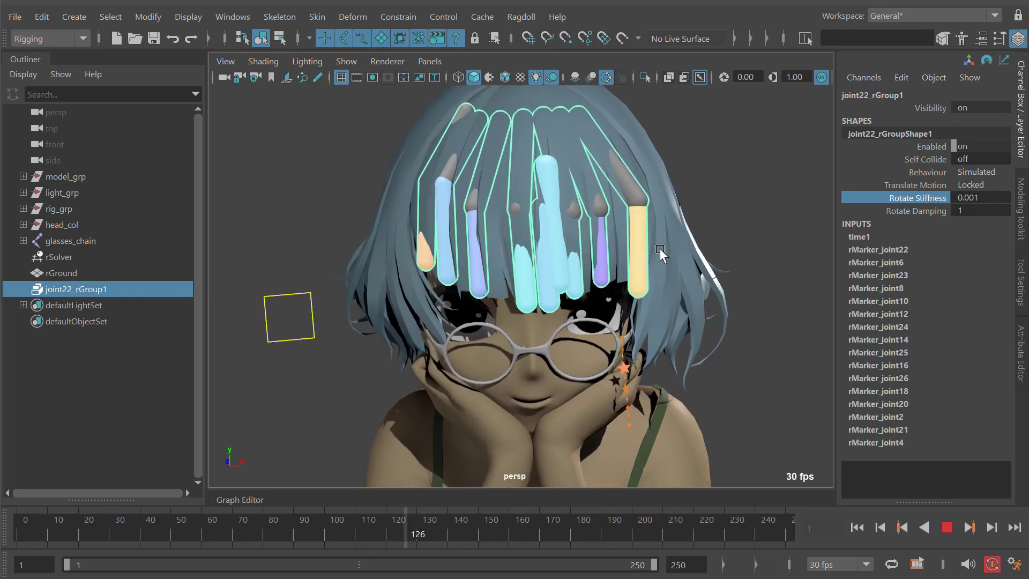
key("alt+v")
key("alt+shift+v")
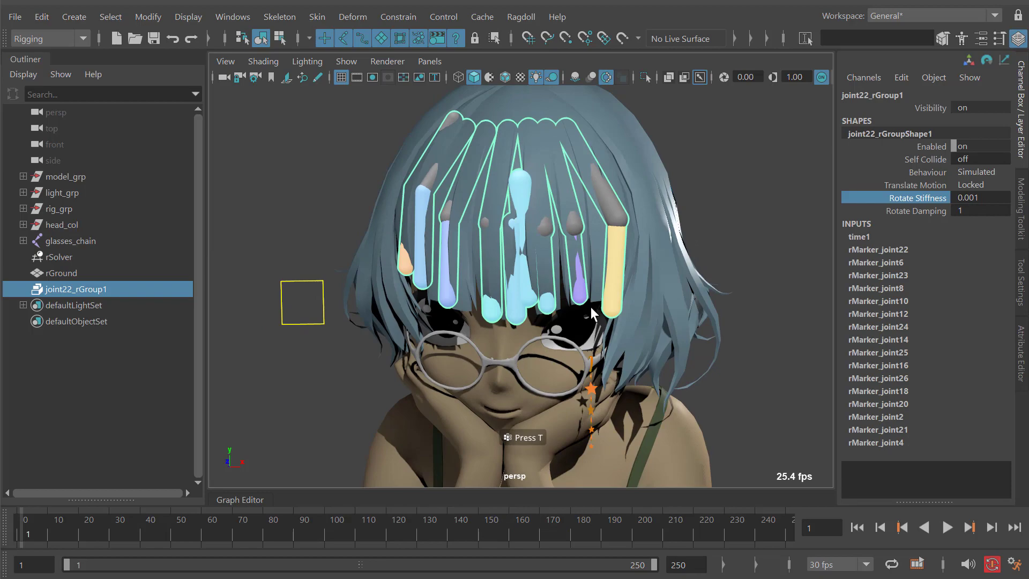
Pick the remaining side hair joints from a side view of the head.
left_click(591, 306)
mouse_move(591, 306)
left_mouse_down("alt")
mouse_move(556, 246)
mouse_move(539, 259)
mouse_move(615, 271)
mouse_move(506, 265)
mouse_move(544, 261)
mouse_move(472, 275)
left_mouse_up("alt")
left_click(562, 266)
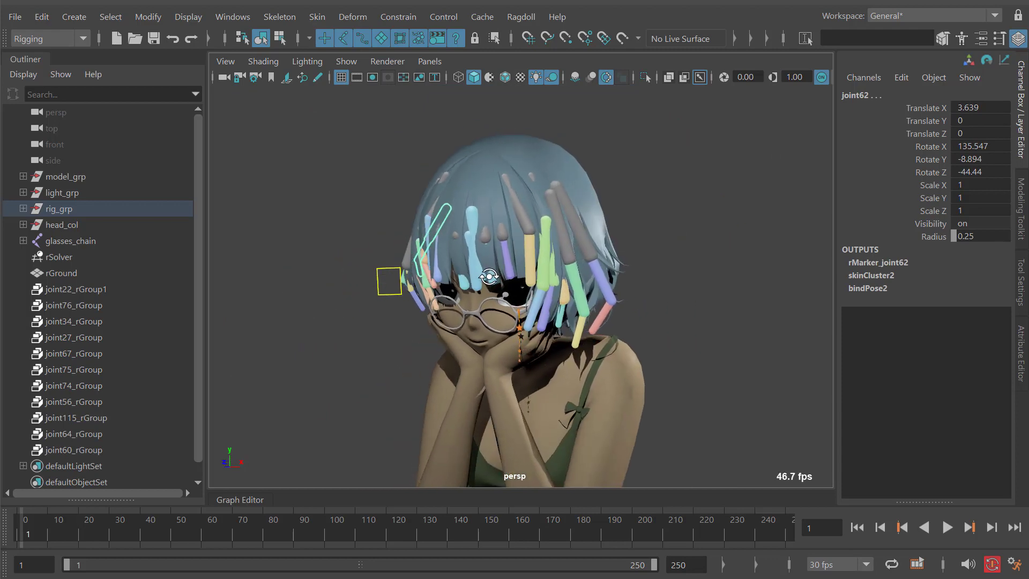
Select all eleven hair marker groups, through joint60_rGroup, in the Outliner.
mouse_move(472, 276)
left_mouse_down("alt")
mouse_move(545, 274)
mouse_move(499, 295)
mouse_move(518, 295)
left_mouse_up("alt")
scroll(84, 296, "down", 1)
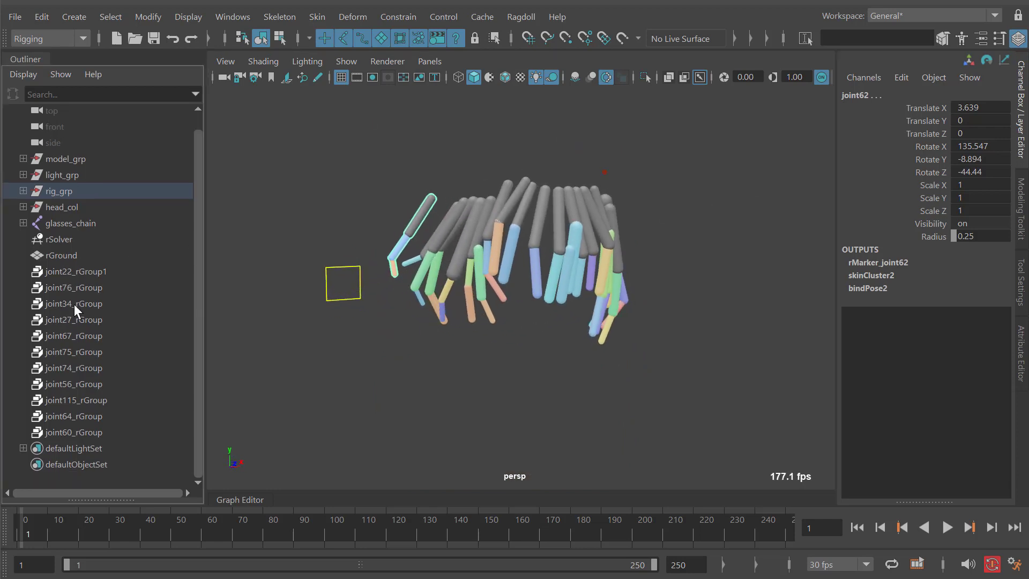
left_click(81, 287)
left_click(85, 431)
left_click(83, 273, "shift")
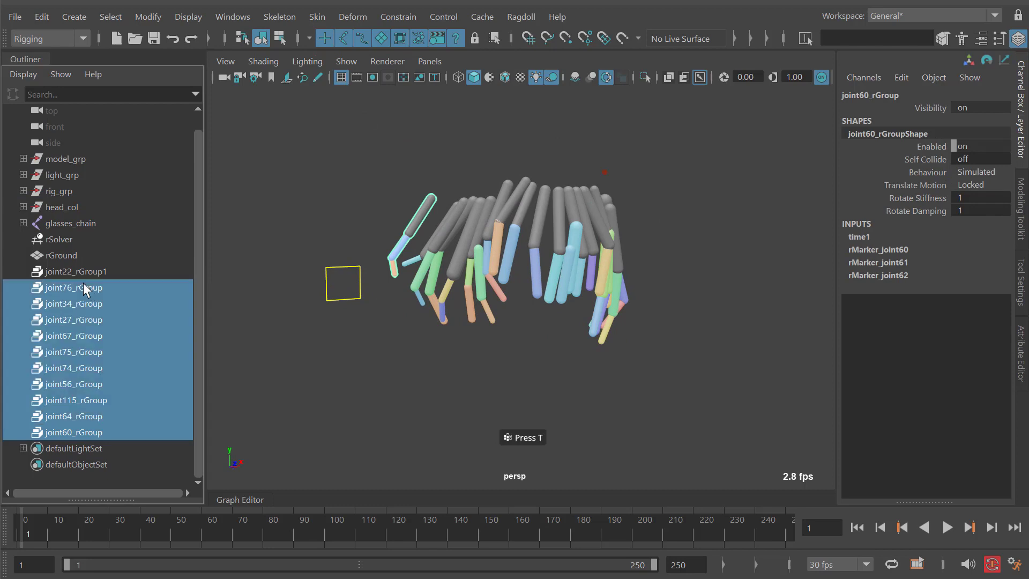
Merge the hair markers into joint60_rGroup1 and play the whole-head simulation with the model shown.
left_click(521, 17)
mouse_move(538, 308)
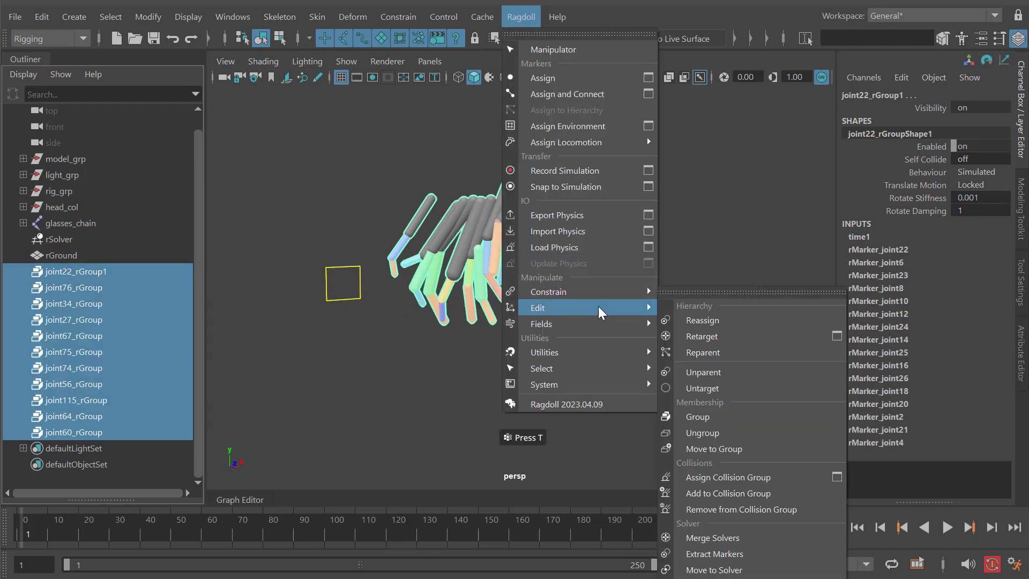
left_click(708, 431)
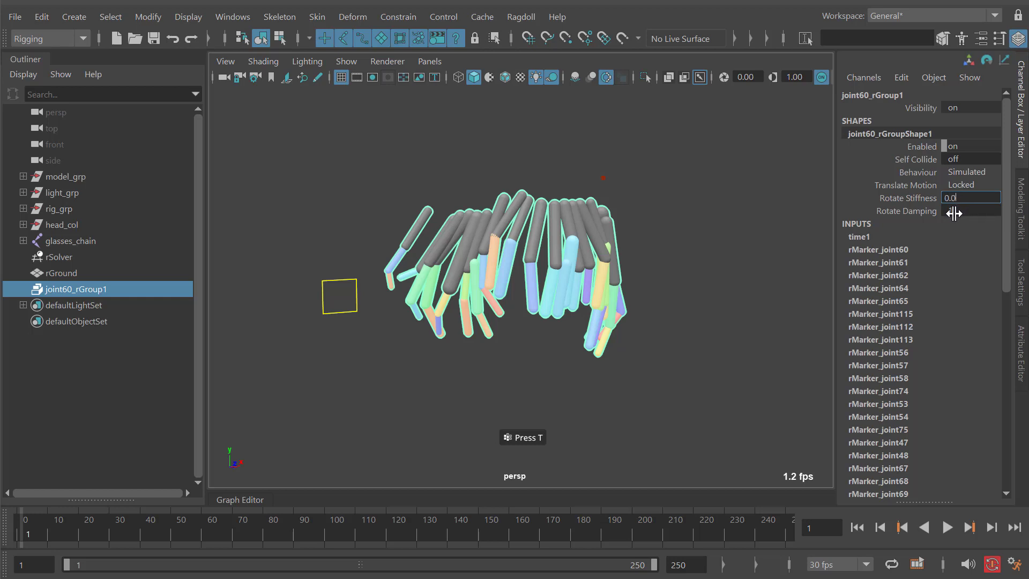
key("alt+v")
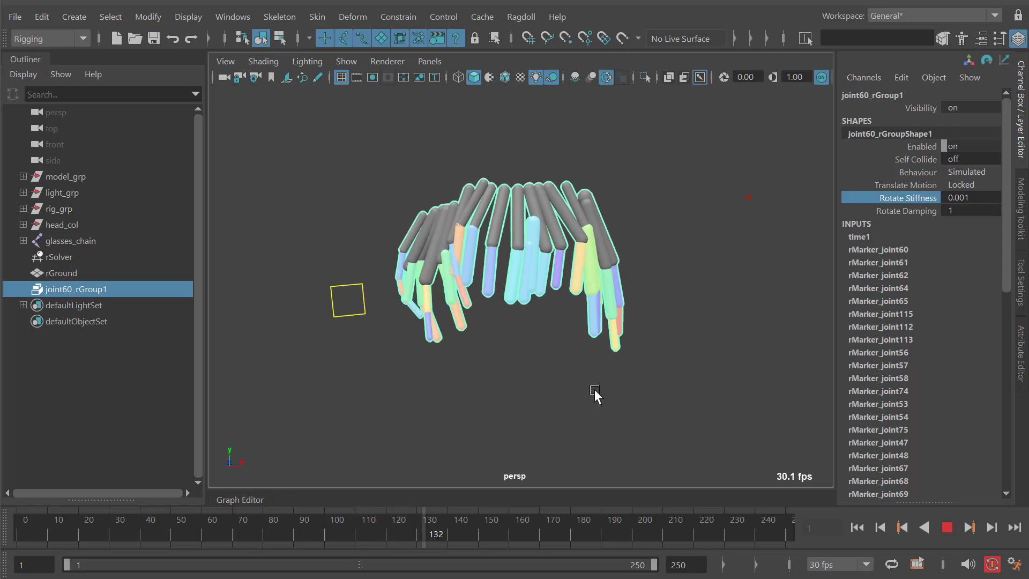
key("ctrl+1")
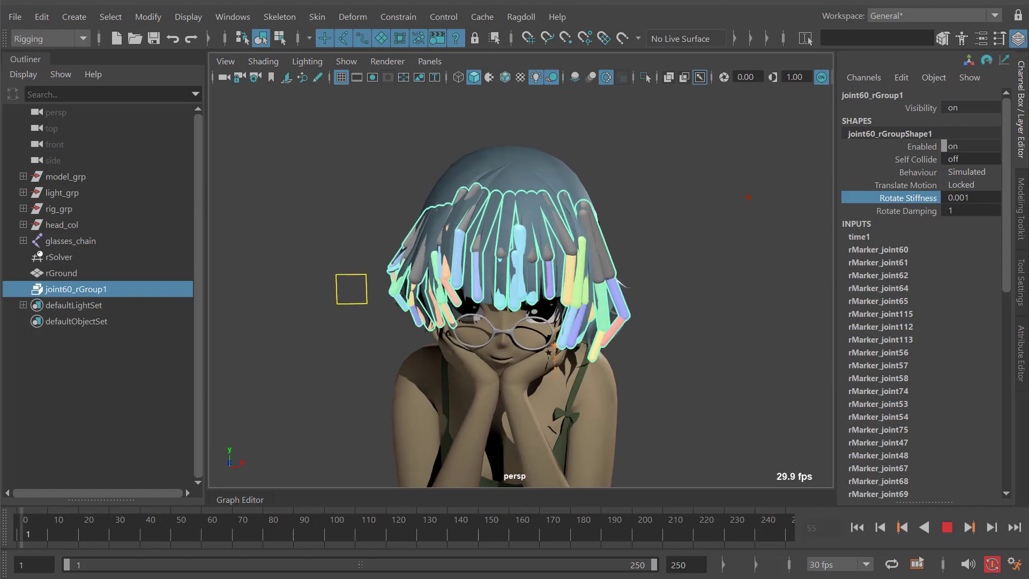
Rewind to frame 1 and record the hair simulation onto the joints in 8.68 s.
key("alt+shift+v")
right_click_drag(472, 243, 533, 236, "alt")
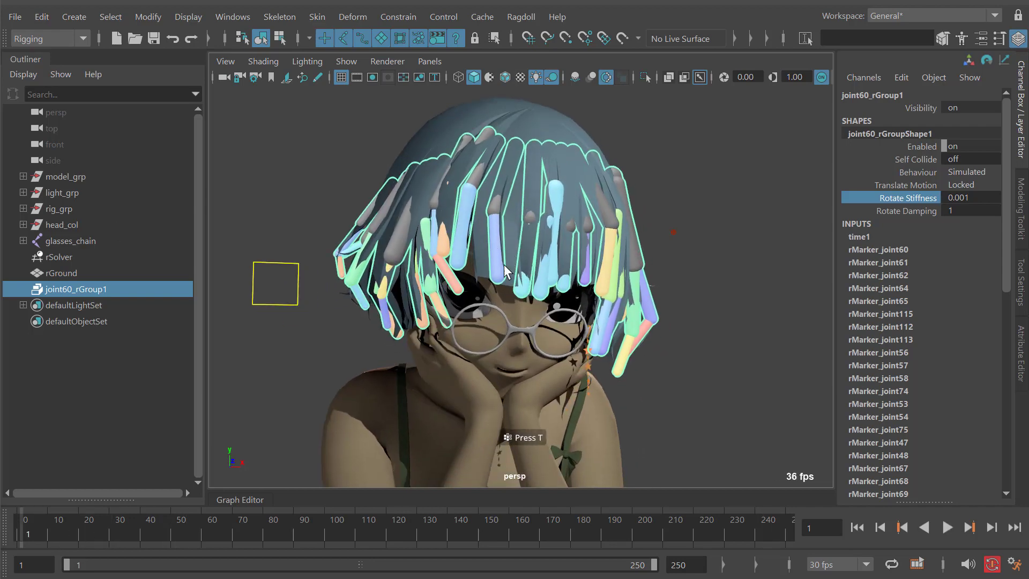
left_click(534, 16)
key("alt+v")
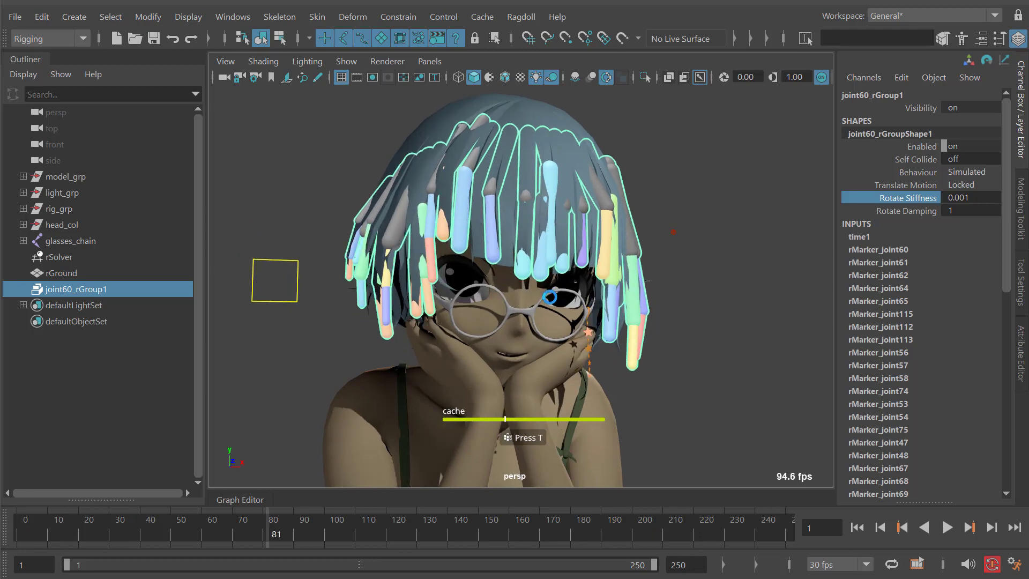
left_click(255, 292)
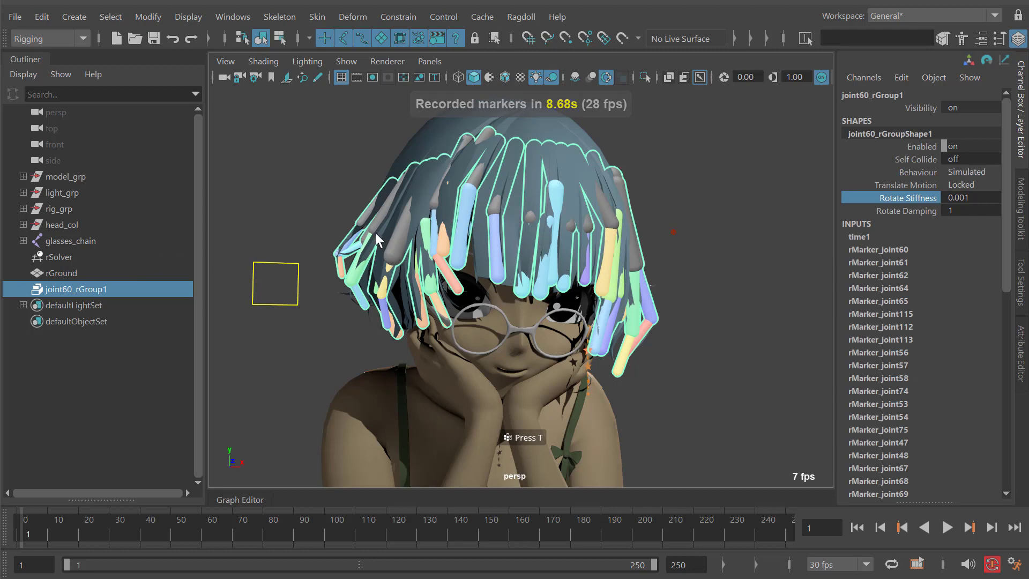
Select rSolver and play the baked hair animation, watching the hair mesh follow.
left_click(93, 255)
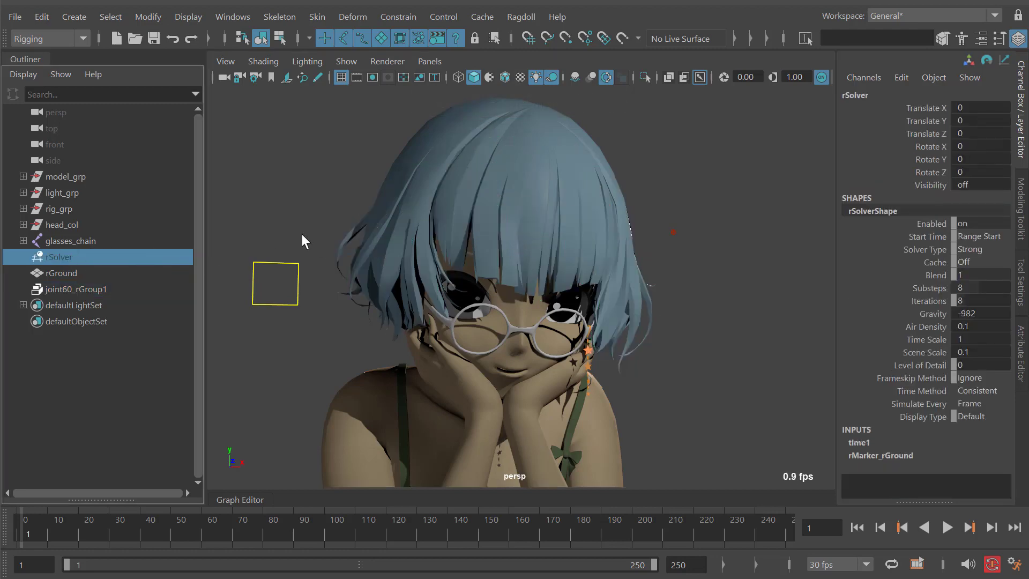
key("alt+v")
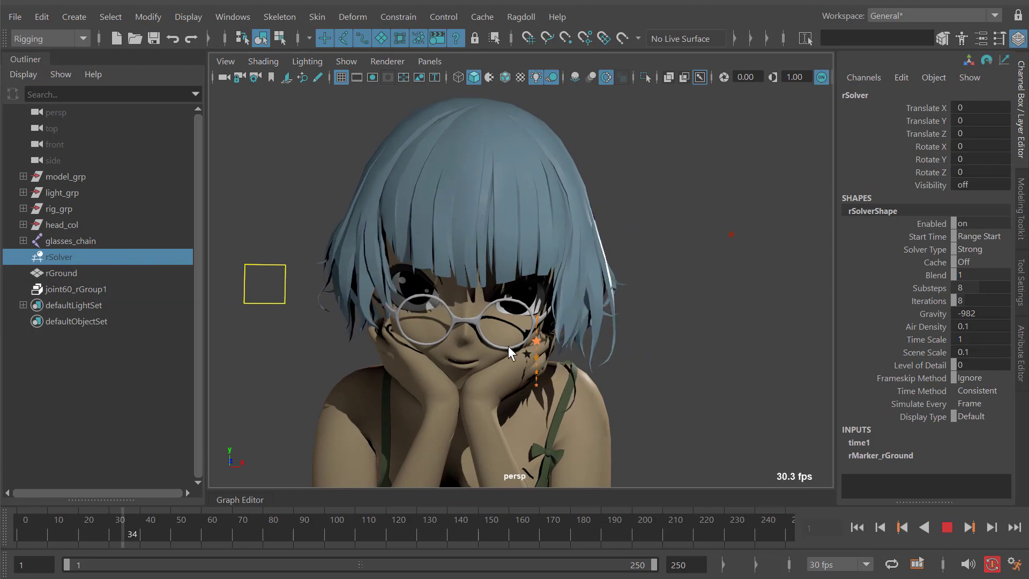
left_click(359, 253)
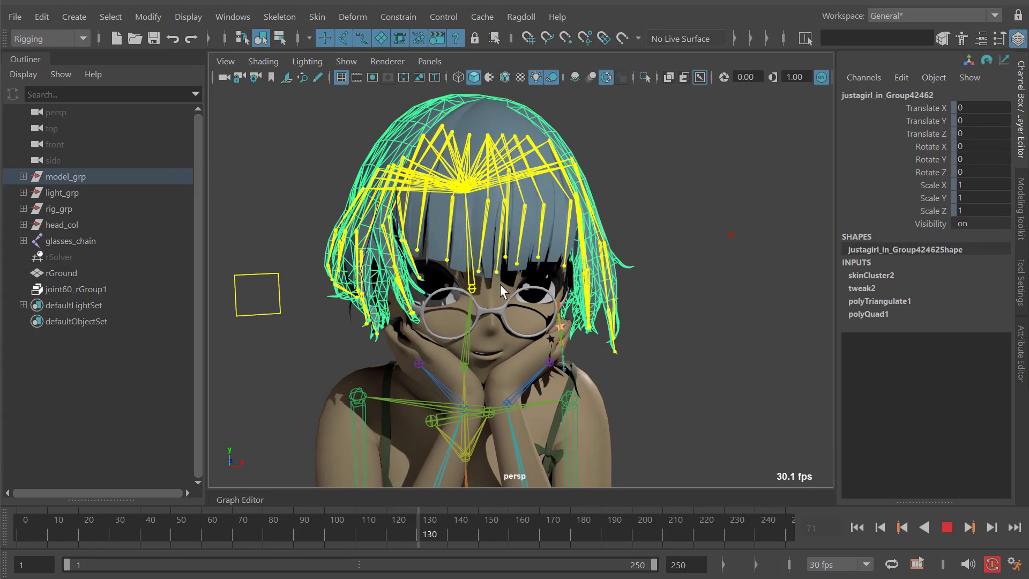
scroll(504, 287, "up", 2)
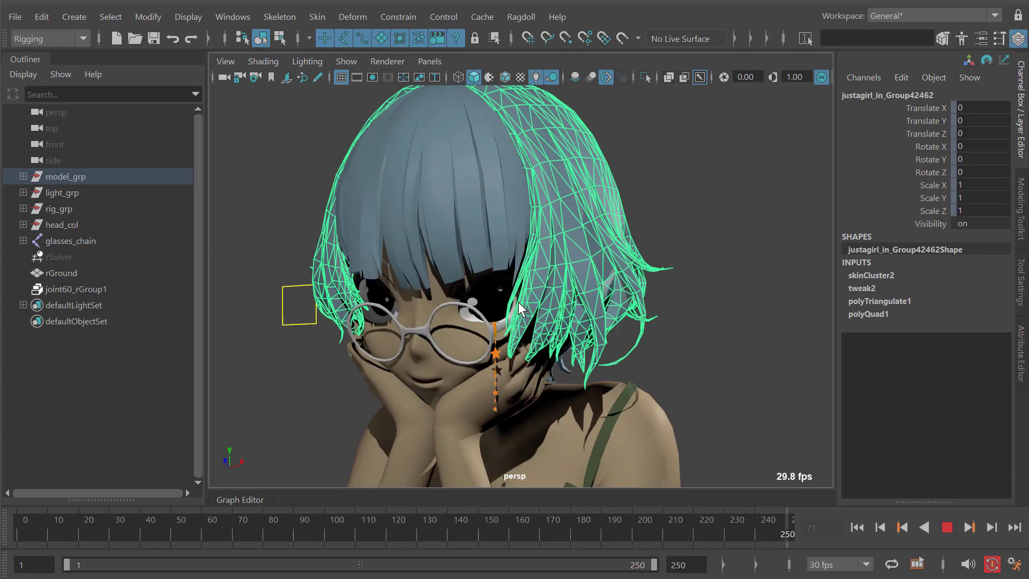
left_click_drag(471, 315, 431, 277, "alt")
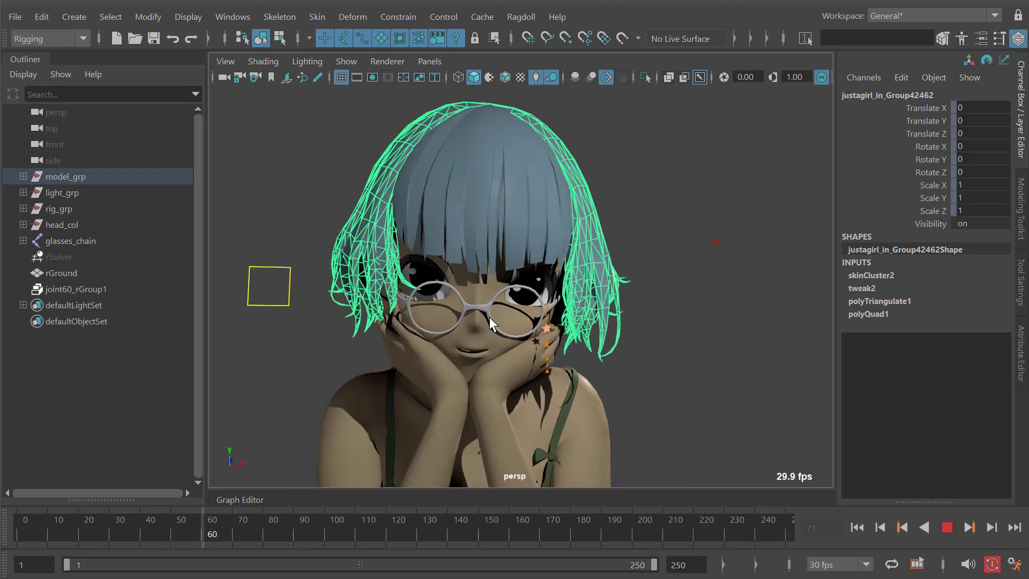